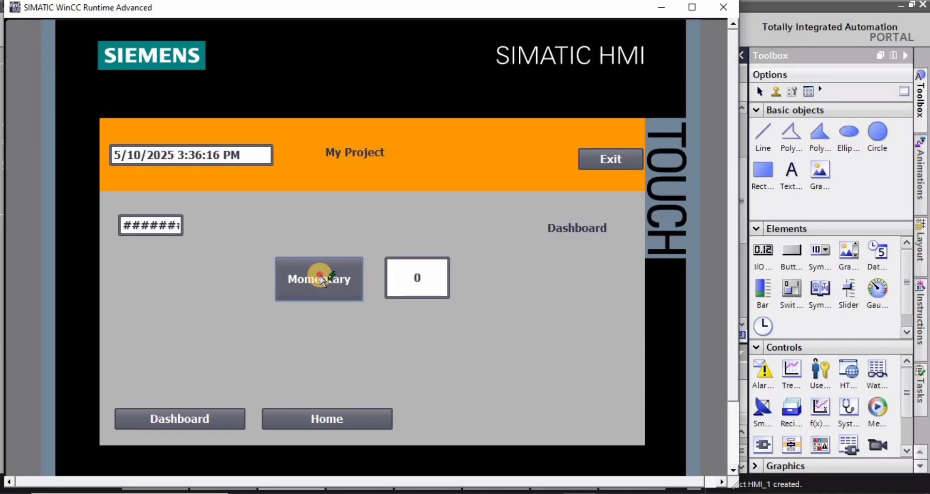
Step: Press Momentary repeatedly, confirming the field shows 1 only while held, then exit the runtime
click(326, 281)
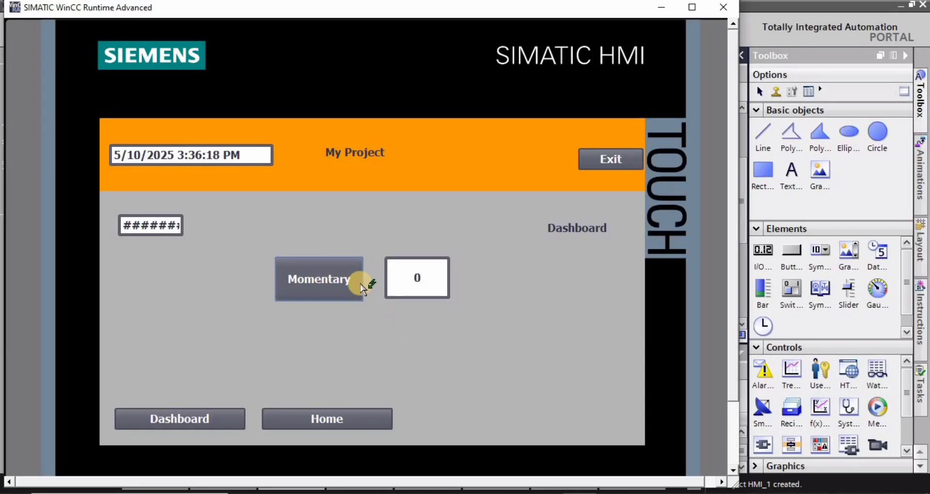
click(345, 280)
click(333, 289)
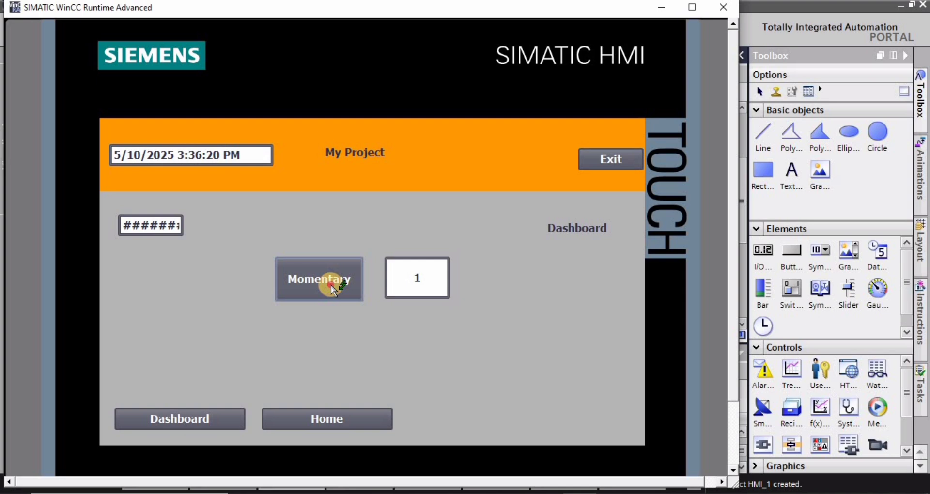
click(334, 289)
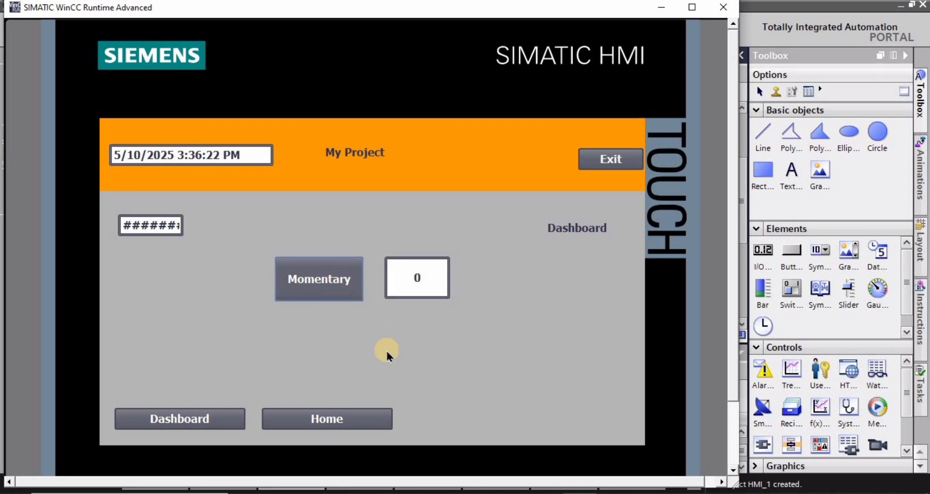
click(329, 280)
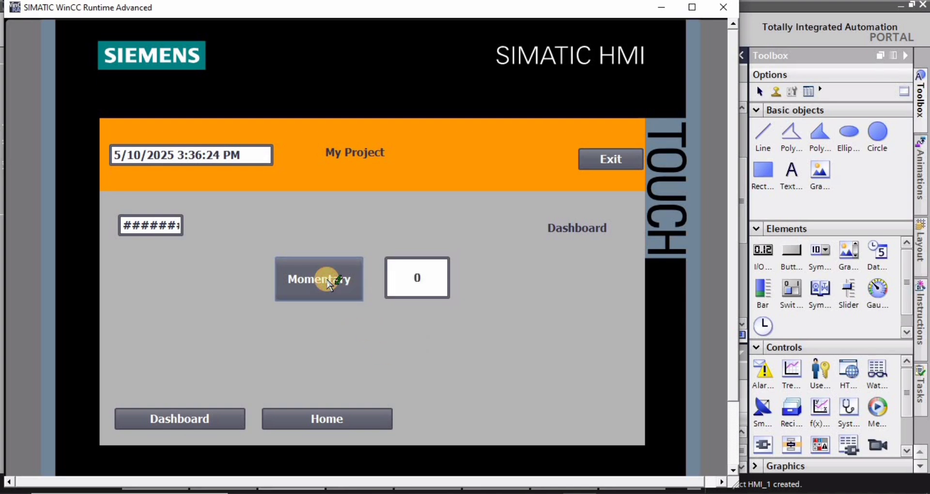
click(330, 281)
click(321, 277)
click(620, 164)
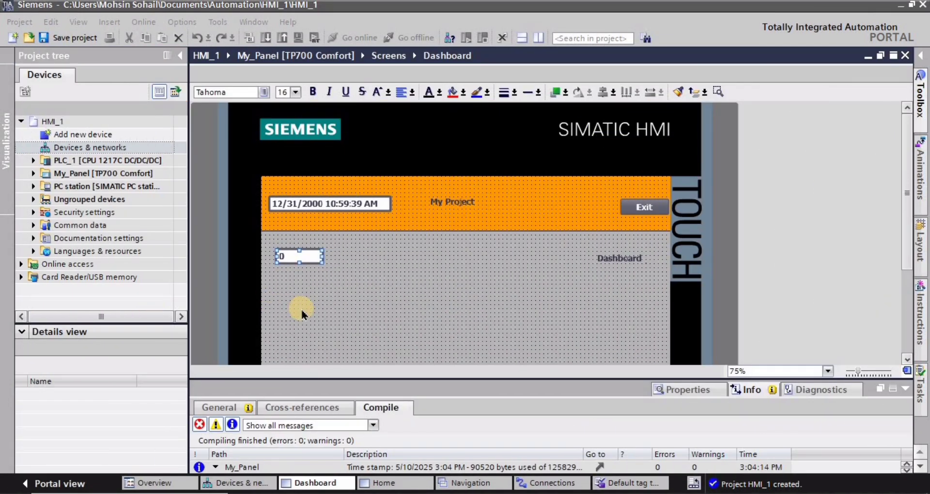
Step: Show Devices & networks, then expand My_Panel's HMI tags and preview the Default tag table
double_click(86, 148)
click(583, 213)
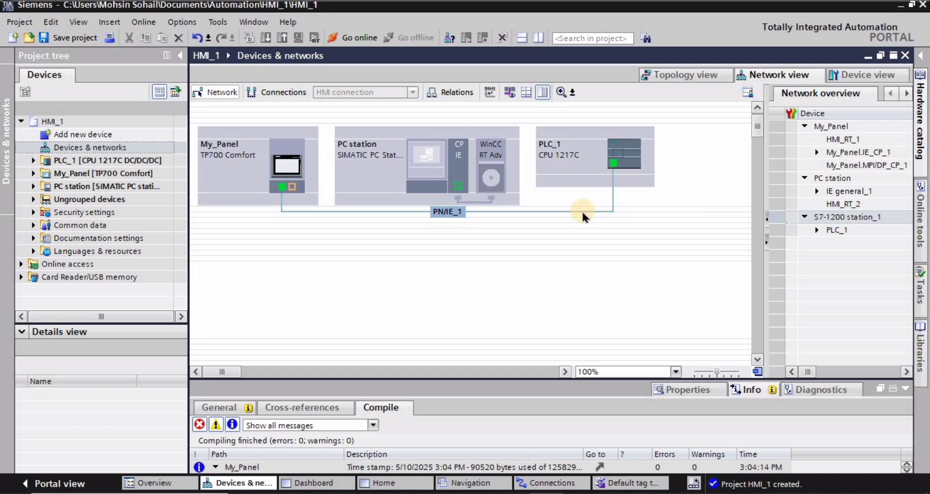
click(33, 174)
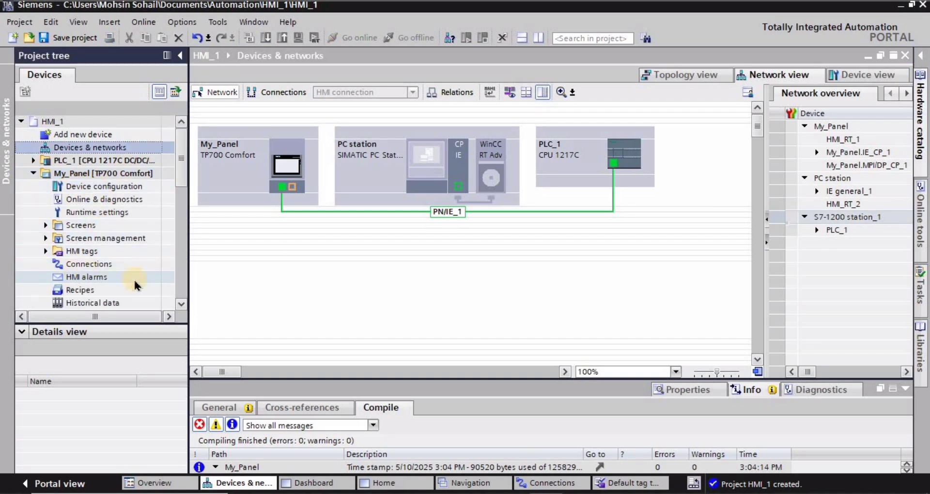
click(181, 304)
click(182, 304)
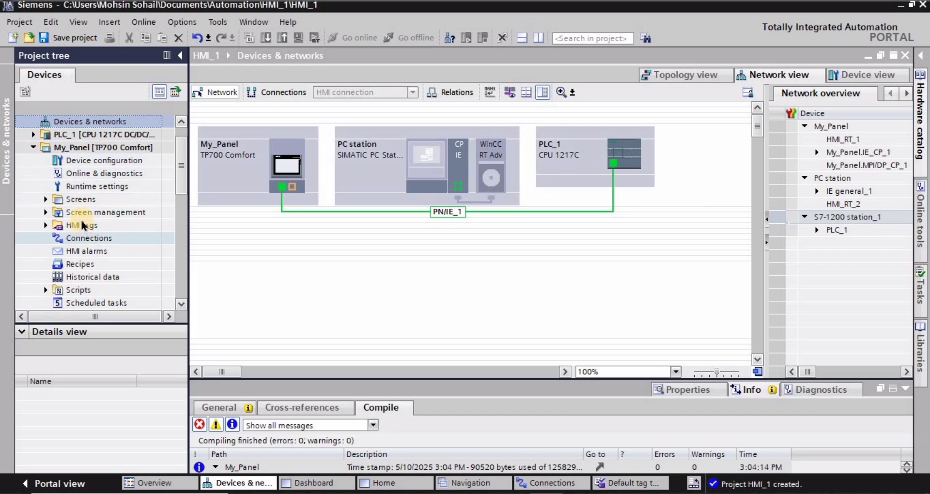
click(46, 225)
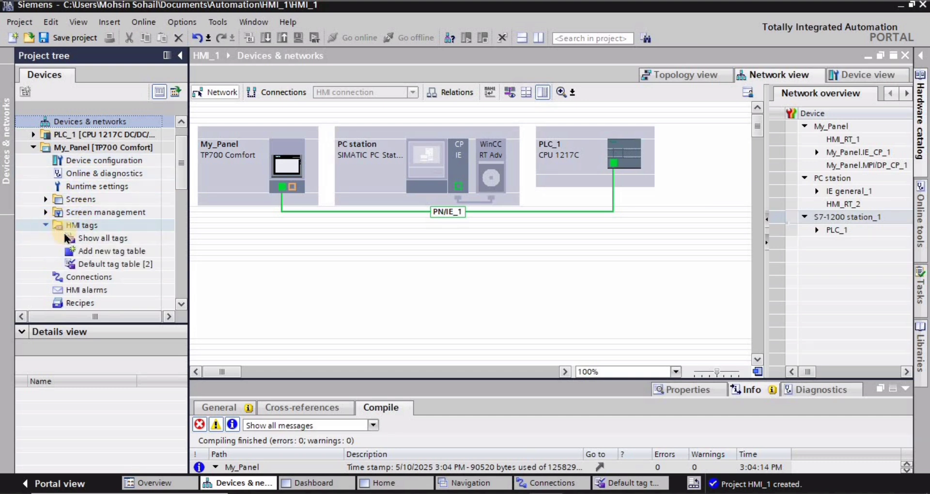
click(118, 265)
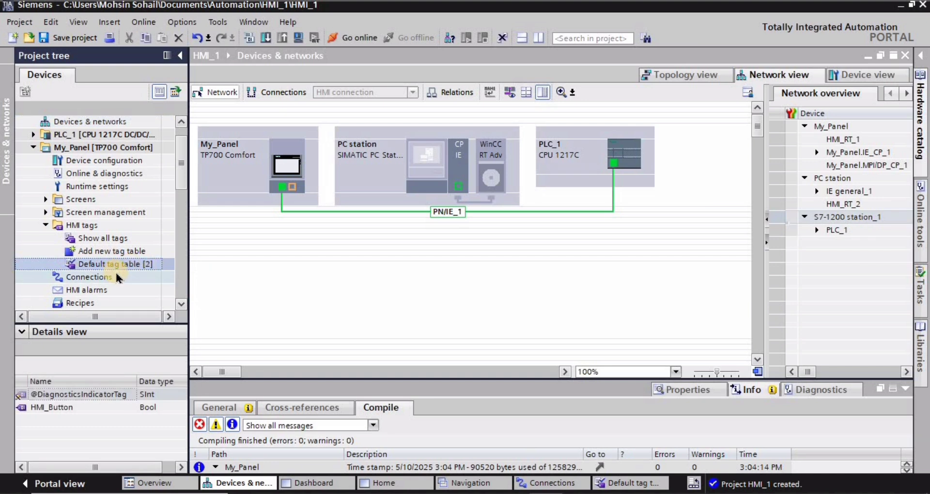
Step: Add a tag table and rename Tag table_1 to 'New HMI Tag table'
click(97, 251)
double_click(80, 253)
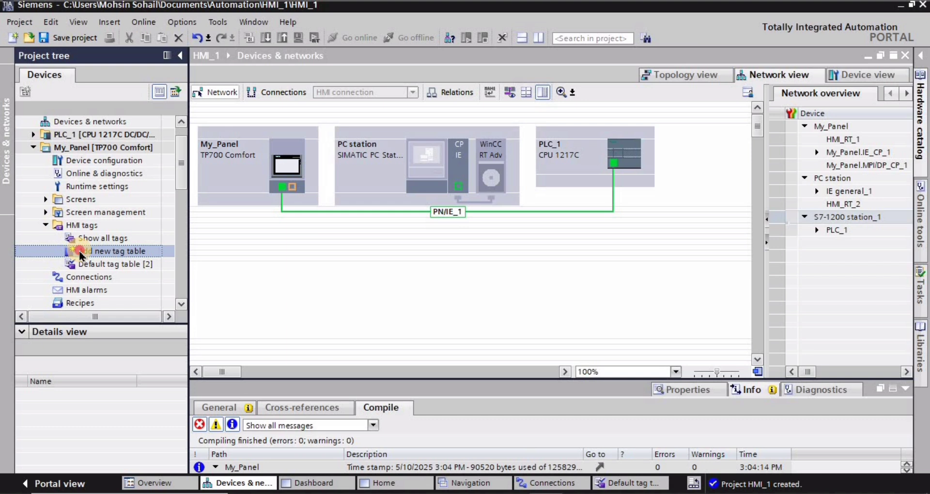
click(84, 278)
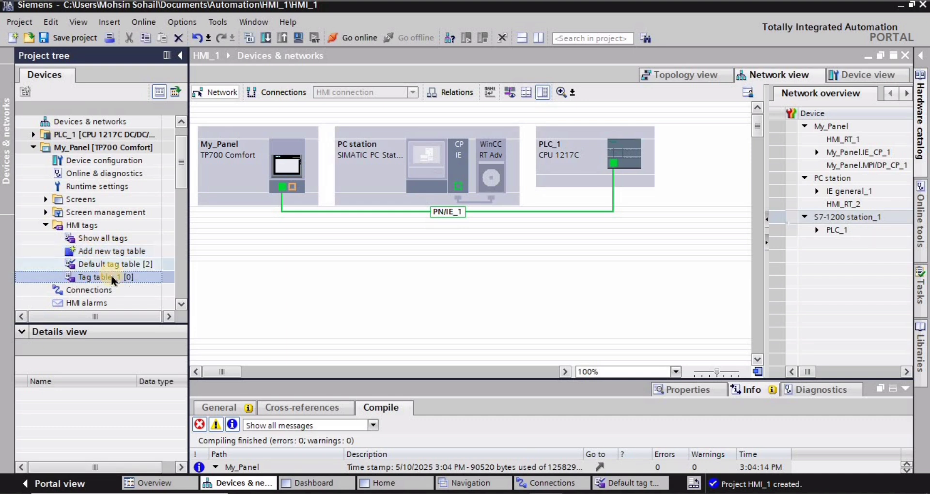
right_click(83, 280)
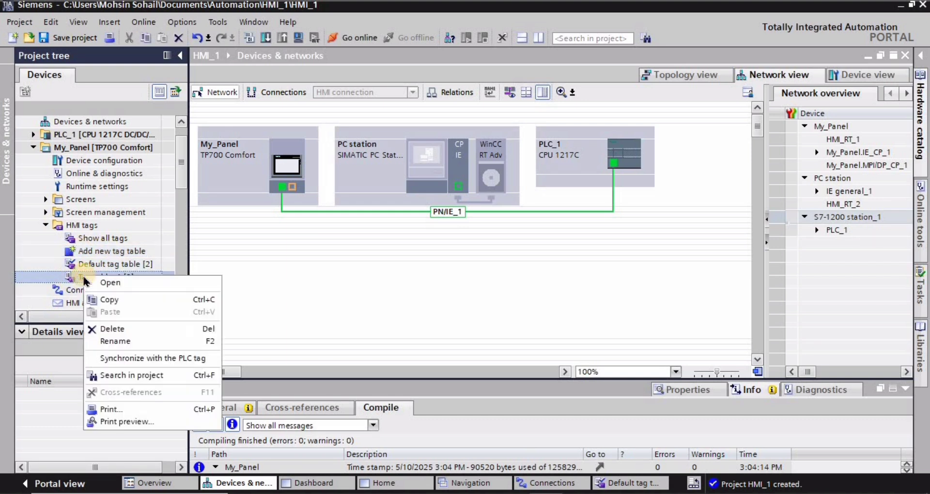
click(115, 341)
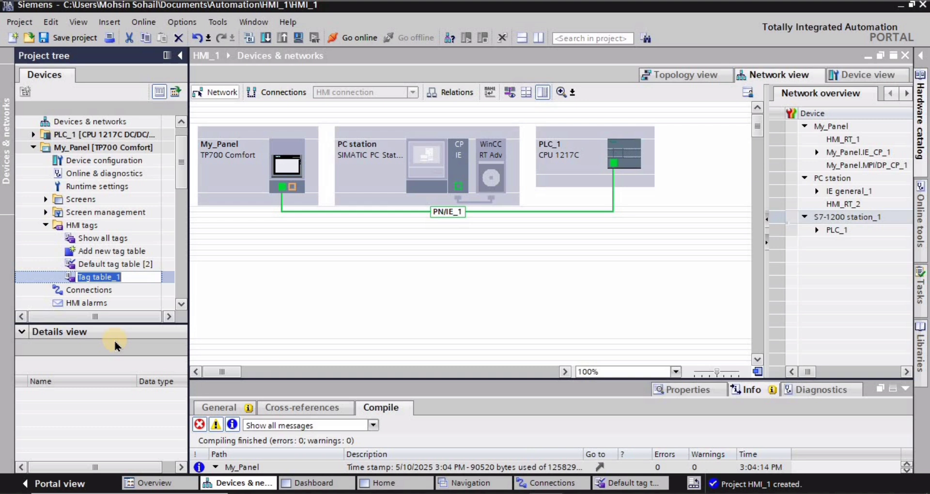
key(Home)
text(New)
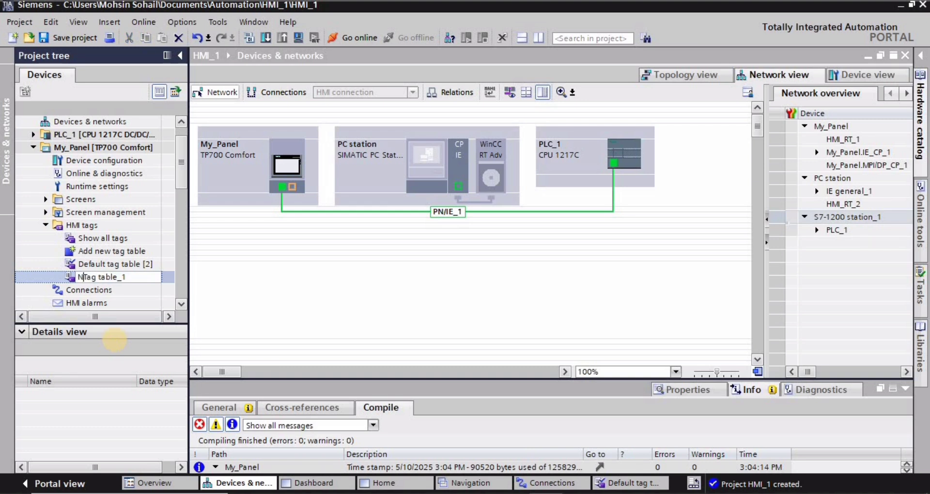
text( HMI)
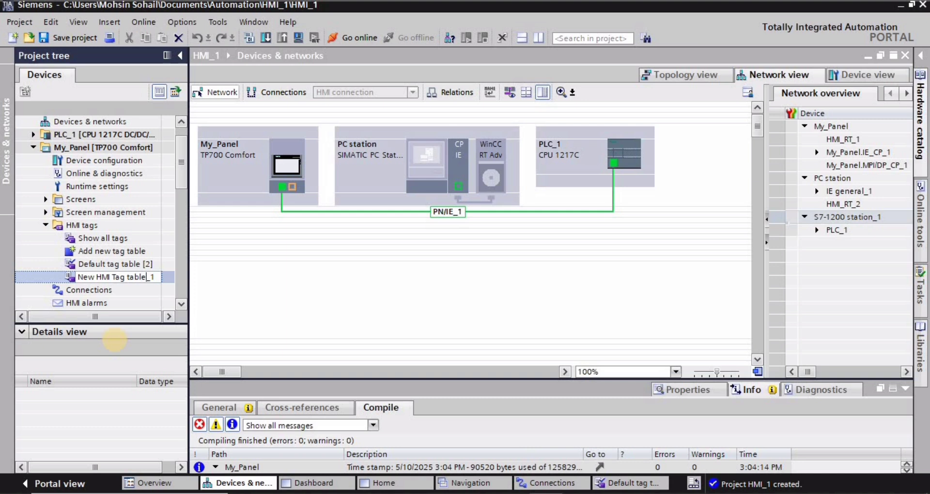
key(BackSpace)
key(BackSpace)
key(Return)
key(Return)
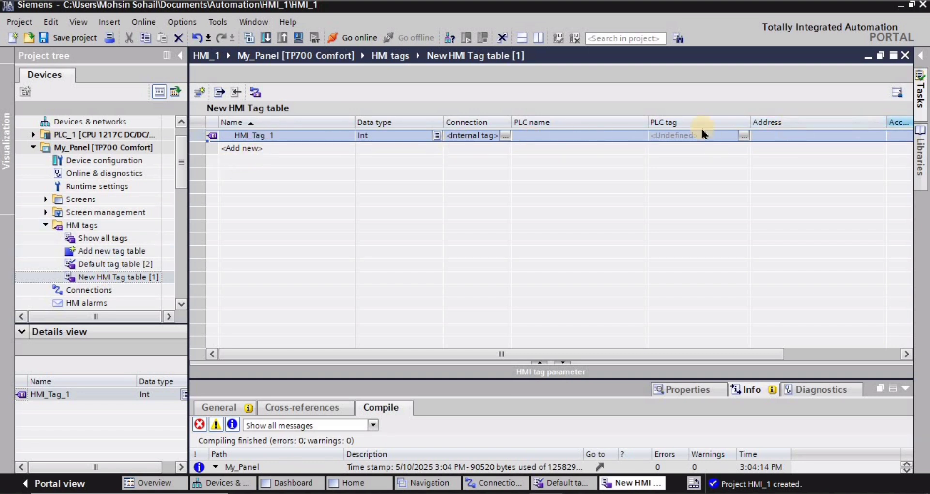
Step: Create tag bit_1 as Bool with connection <Internal tag>, then add bit_2 the same way
click(276, 148)
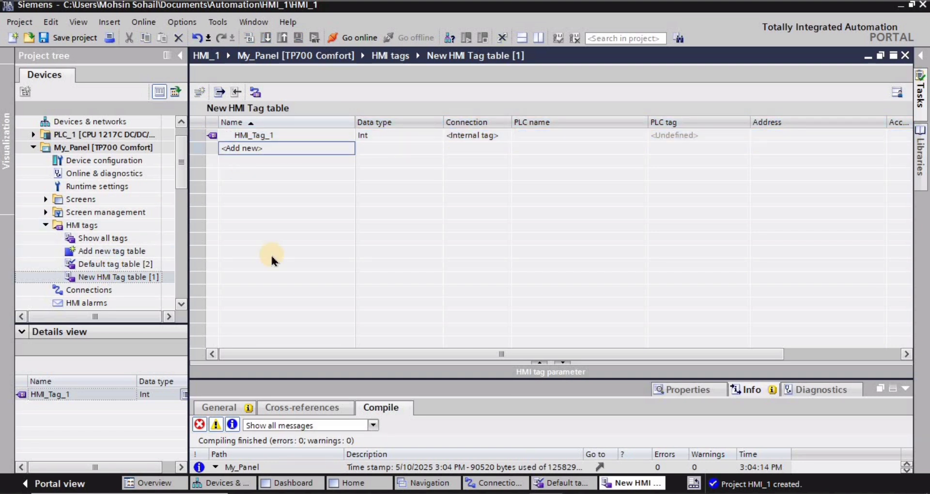
key(Return)
text(bit)
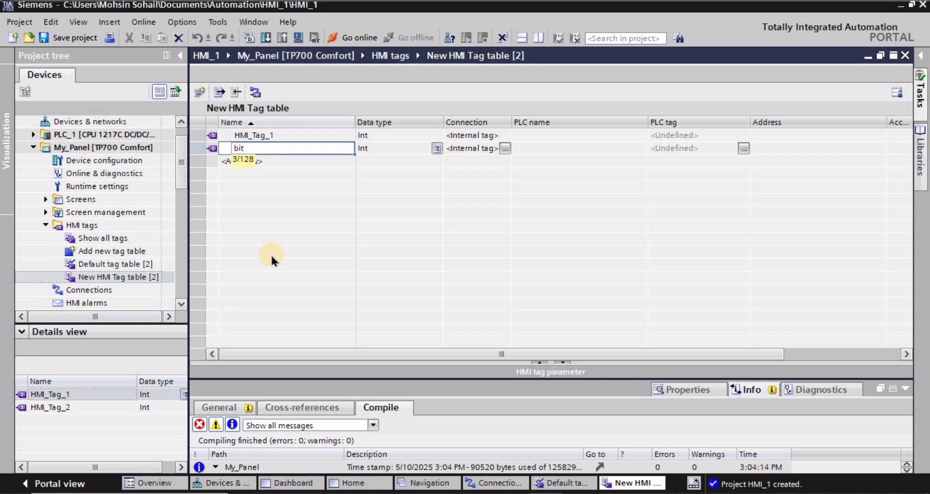
text(_1)
key(Return)
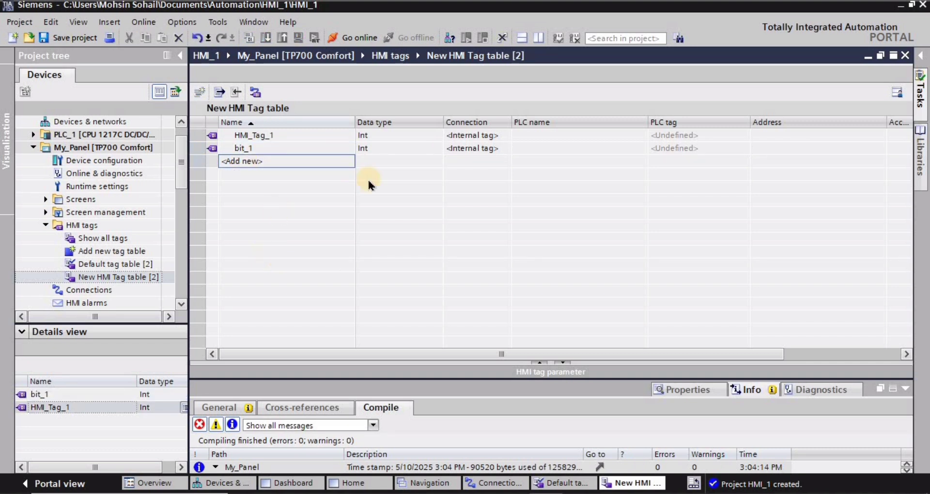
click(390, 145)
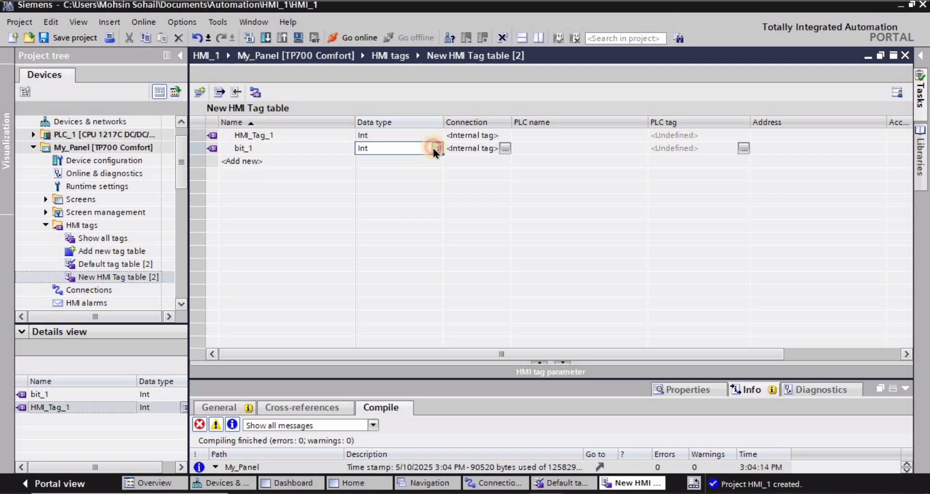
click(435, 149)
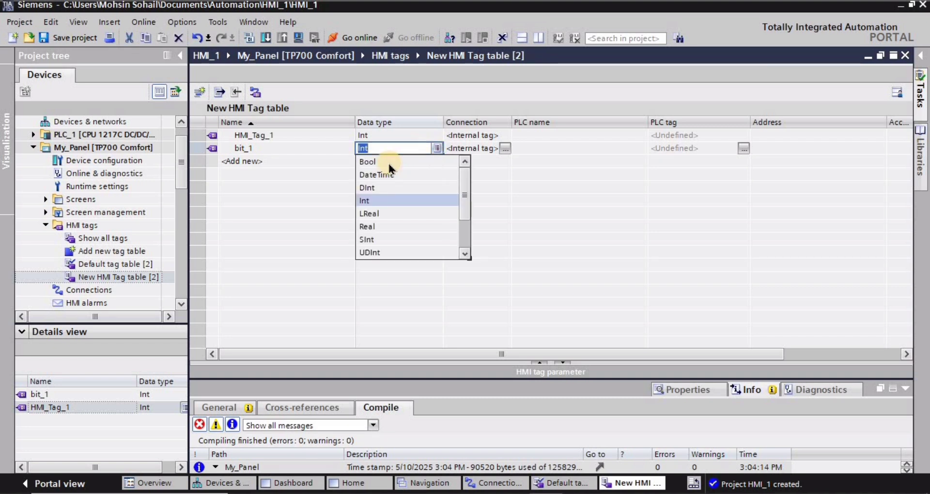
click(367, 162)
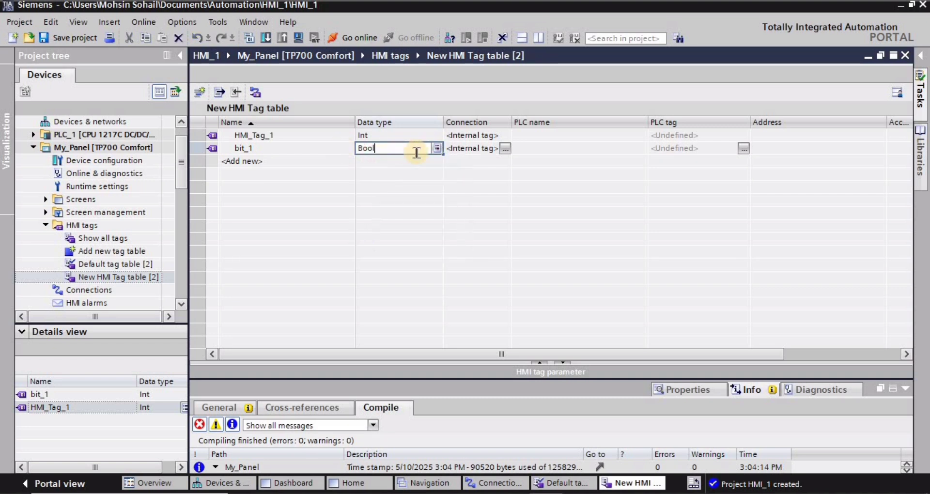
click(504, 148)
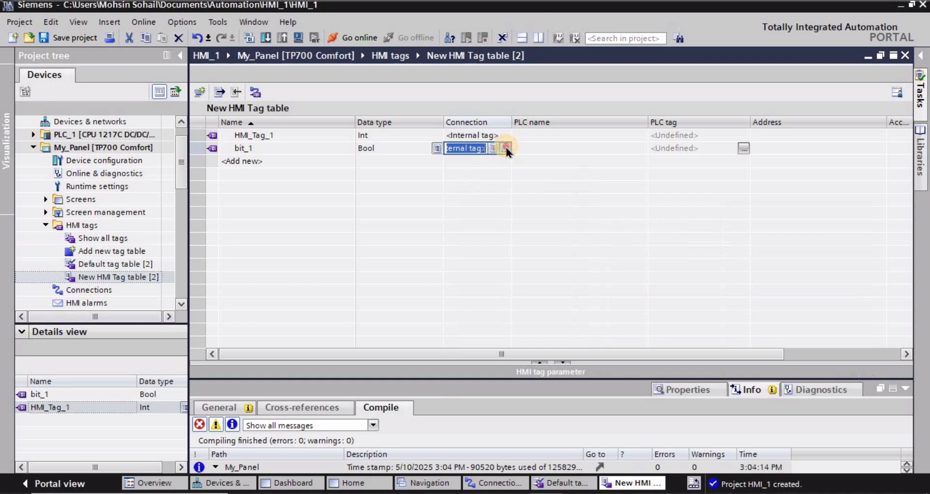
click(505, 148)
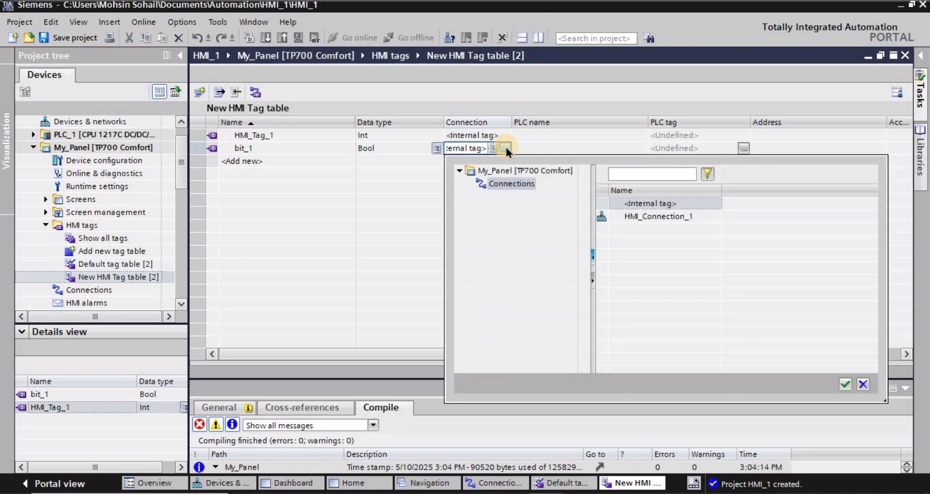
click(506, 148)
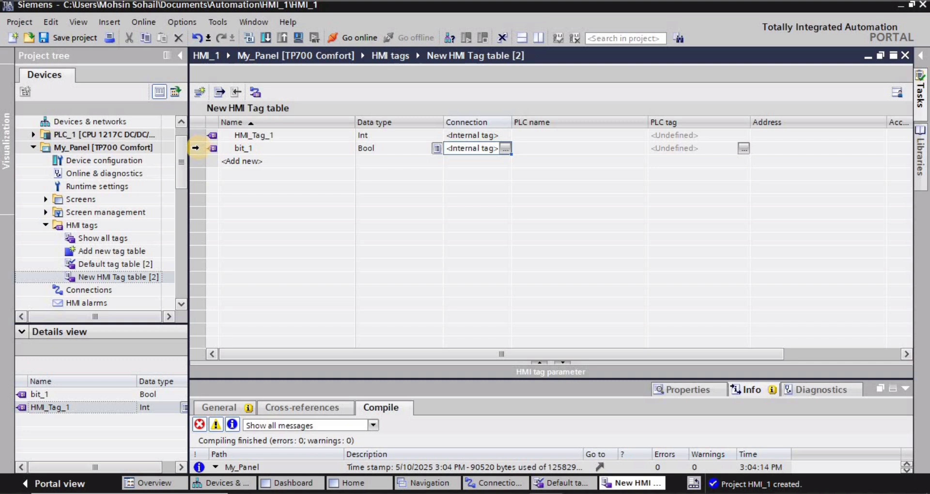
click(280, 149)
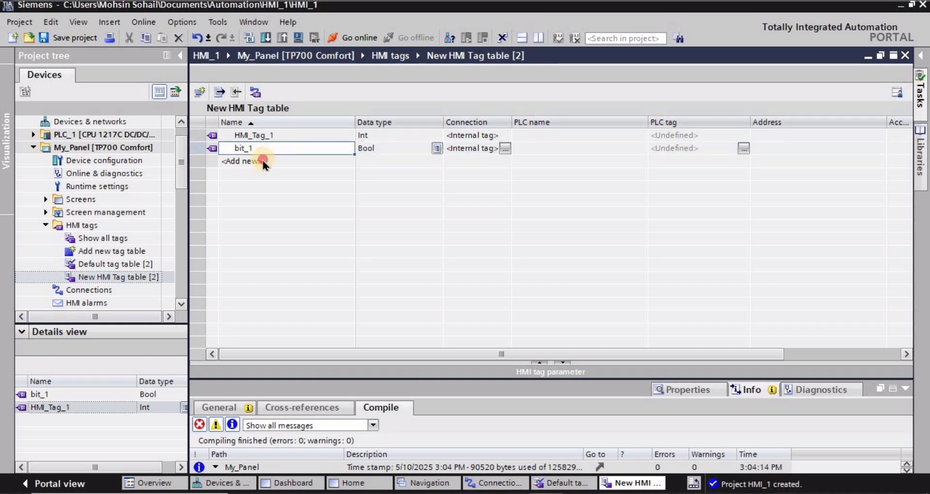
double_click(264, 161)
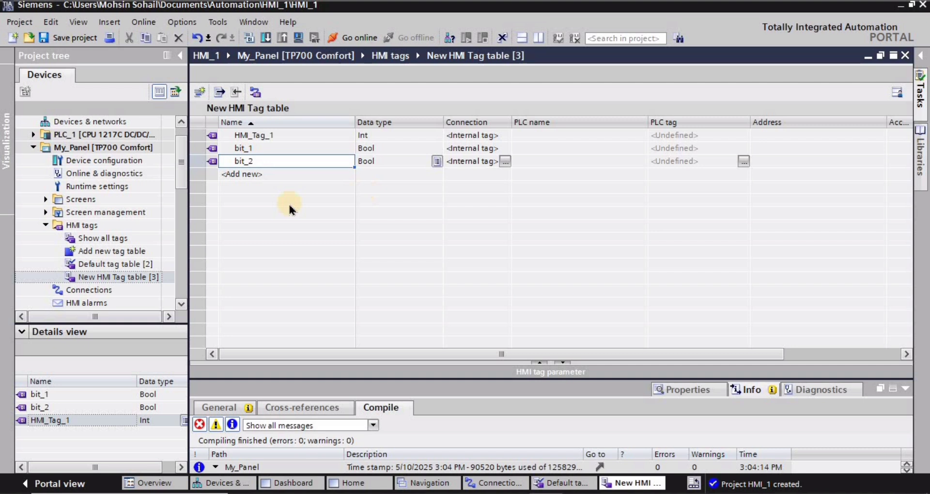
Step: Expand Screens under My_Panel, open the Dashboard screen, and show the Toolbox elements palette
click(45, 225)
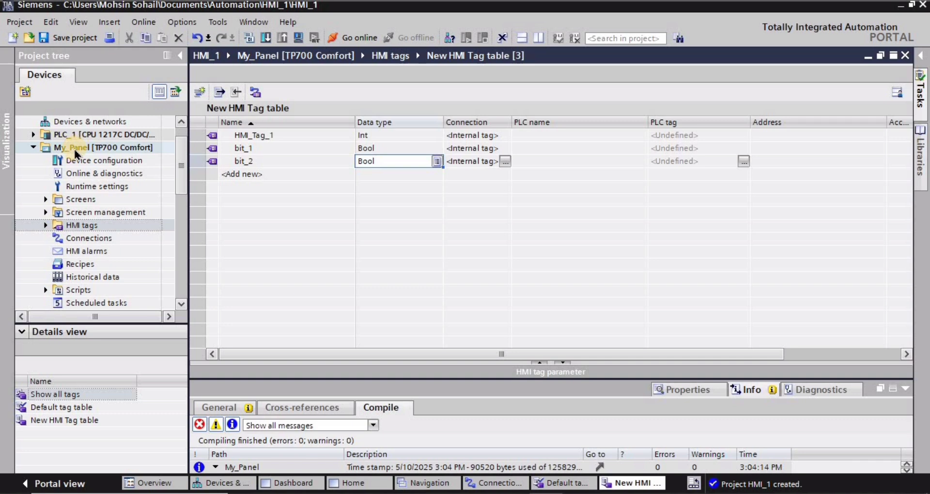
click(45, 199)
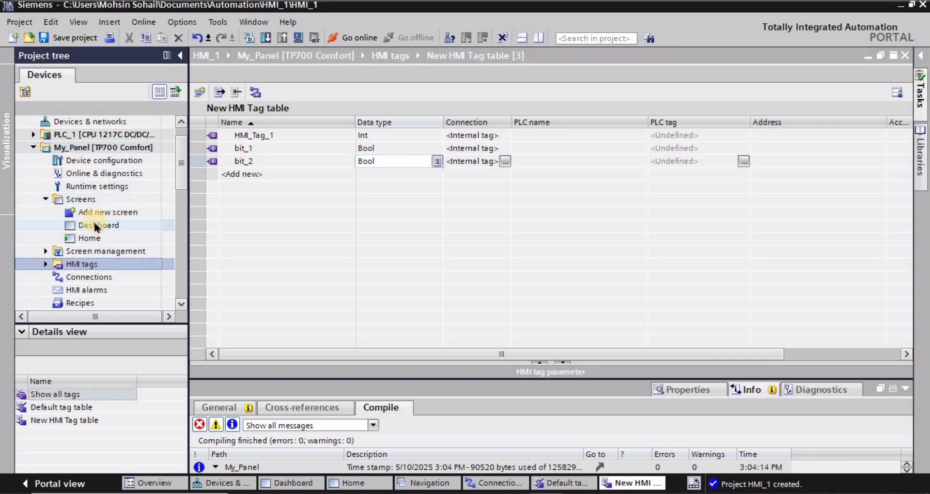
click(97, 225)
double_click(98, 226)
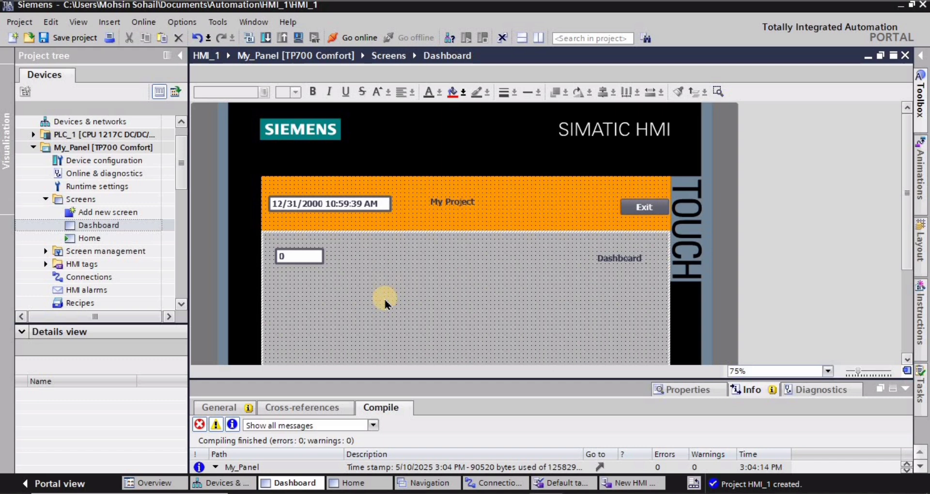
click(921, 99)
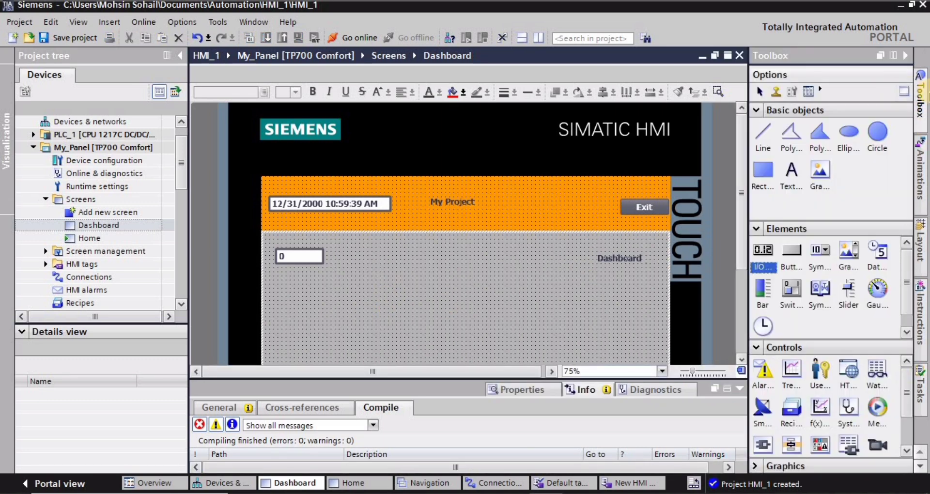
click(905, 55)
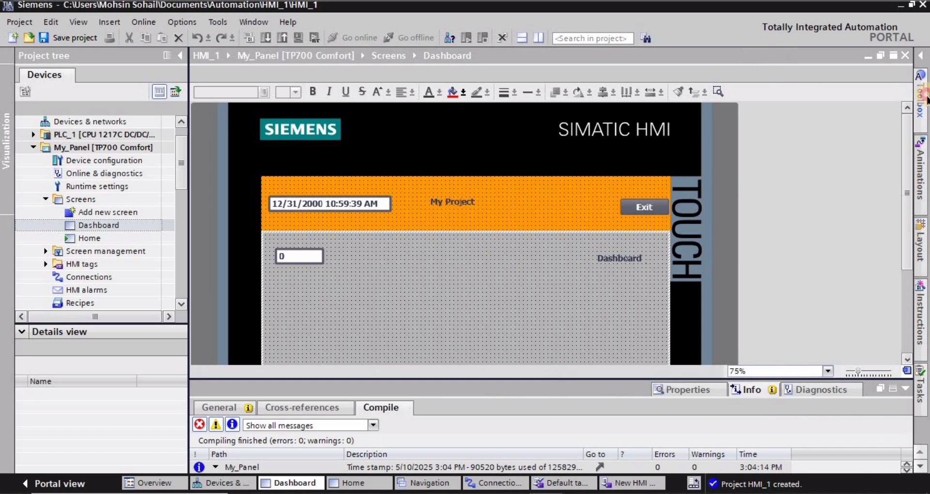
click(927, 99)
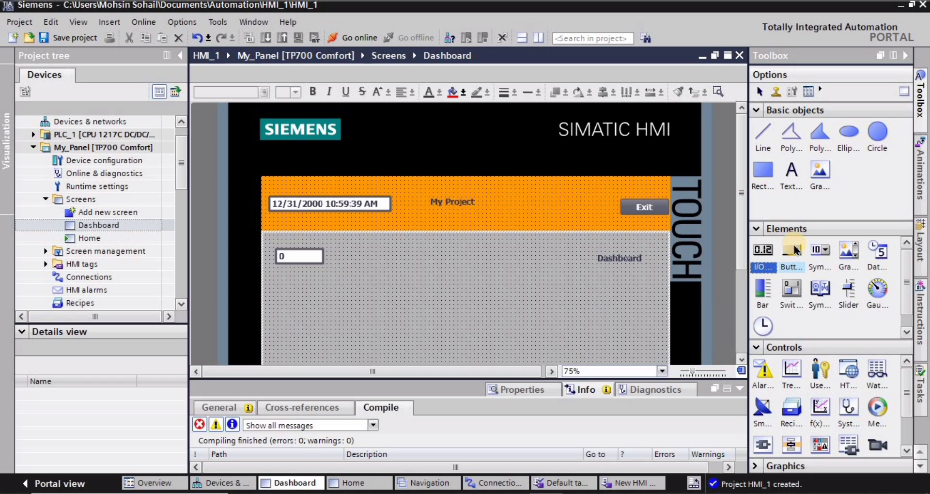
Step: Place a button on the Dashboard and label it 'Momentary'
drag(794, 250, 368, 259)
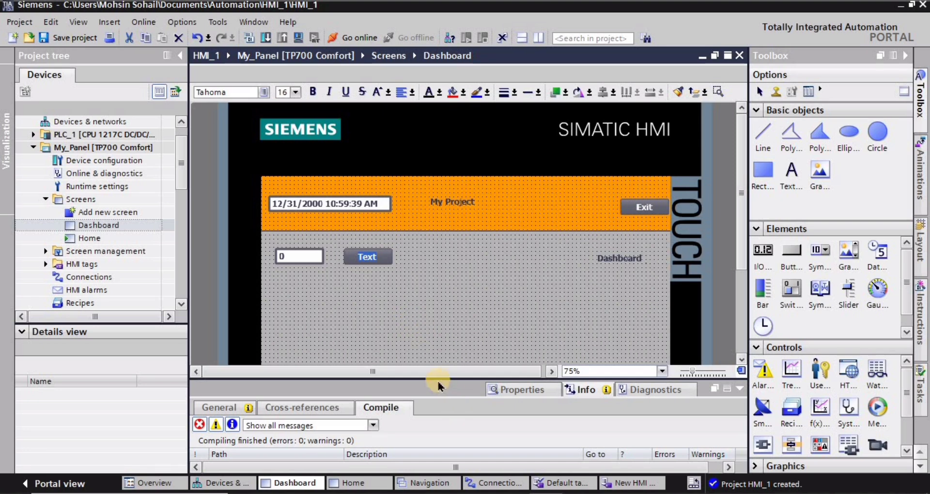
drag(438, 379, 424, 327)
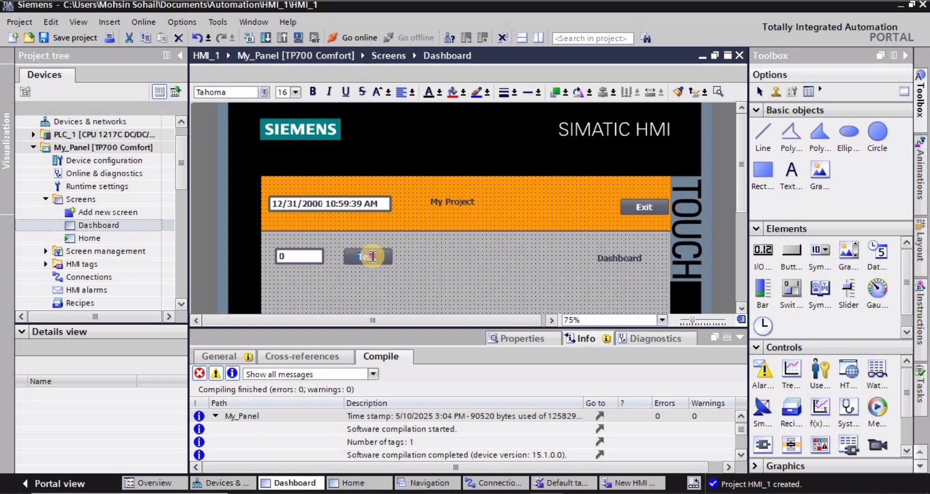
text(Mo)
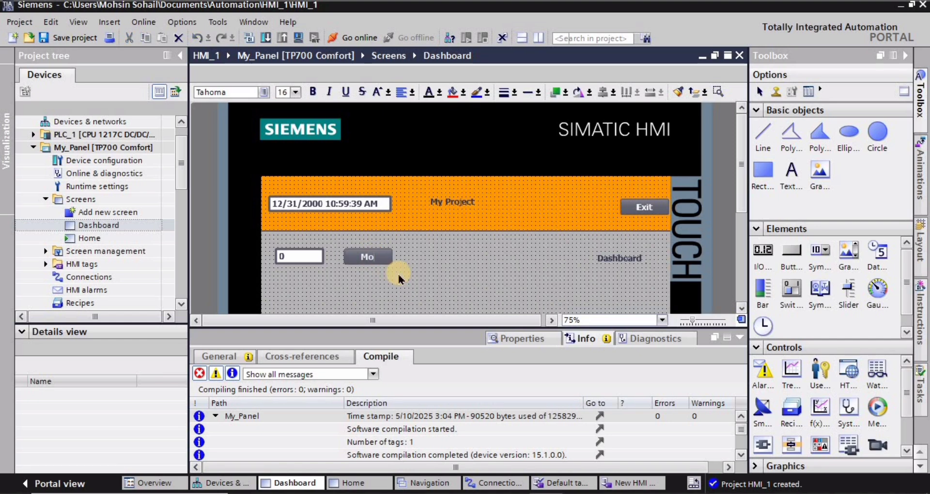
text(mentary)
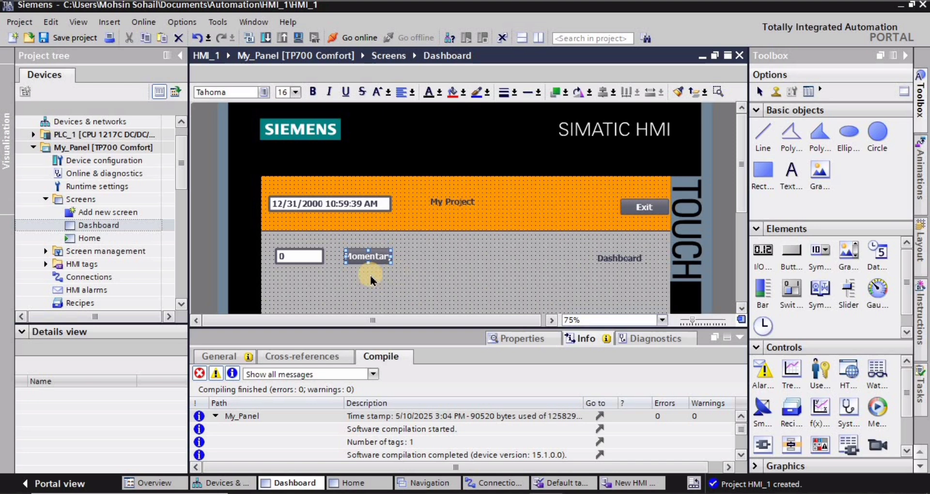
Step: Set the screen editor zoom to 100%
click(367, 262)
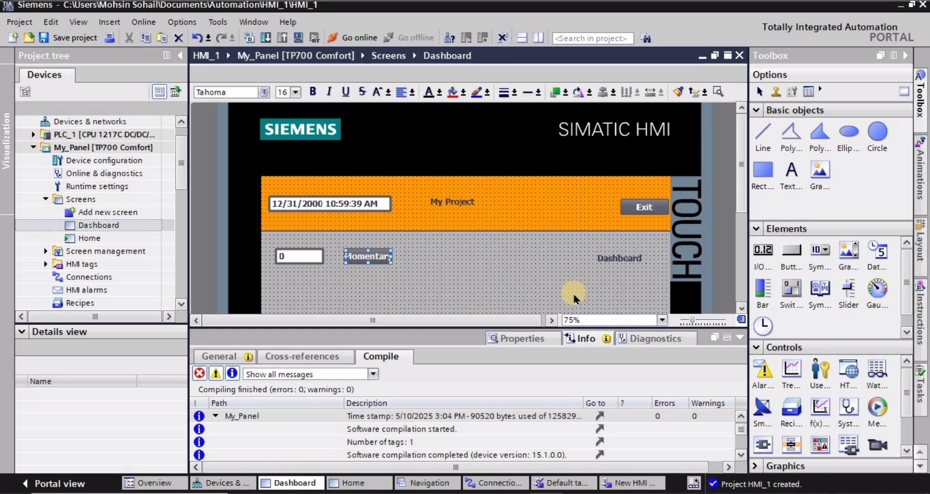
click(661, 321)
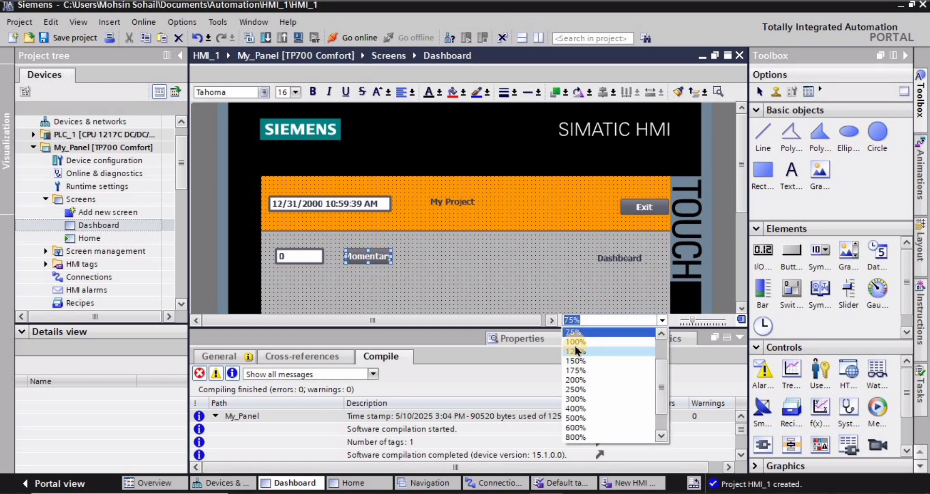
scroll(576, 341, up, 3)
click(576, 330)
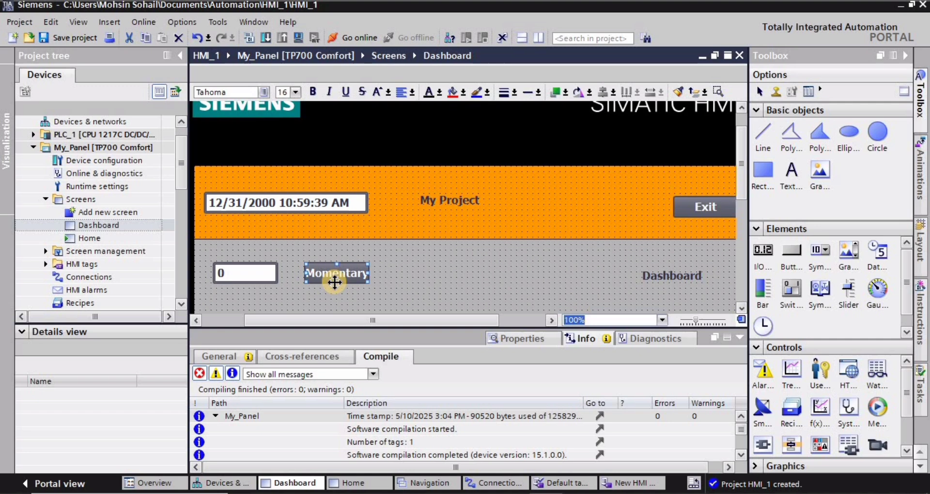
Step: Enlarge the Momentary button and bring up its Events properties in the Inspector
drag(368, 282, 423, 245)
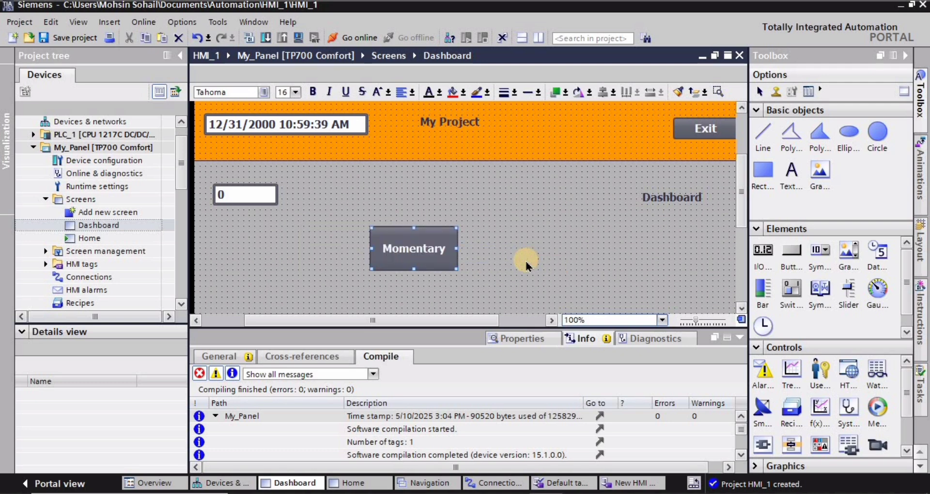
click(520, 337)
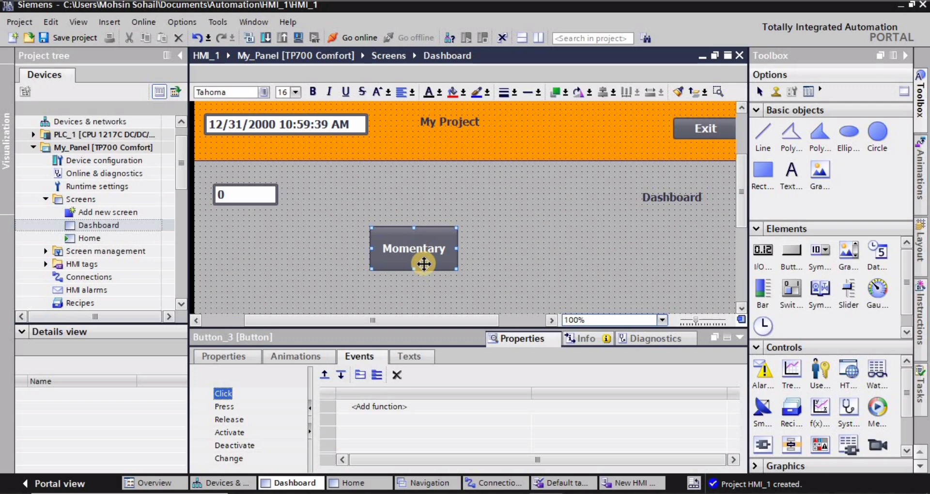
Step: Add a function to the Momentary button's Press event, typing 'set' to filter system functions
click(223, 407)
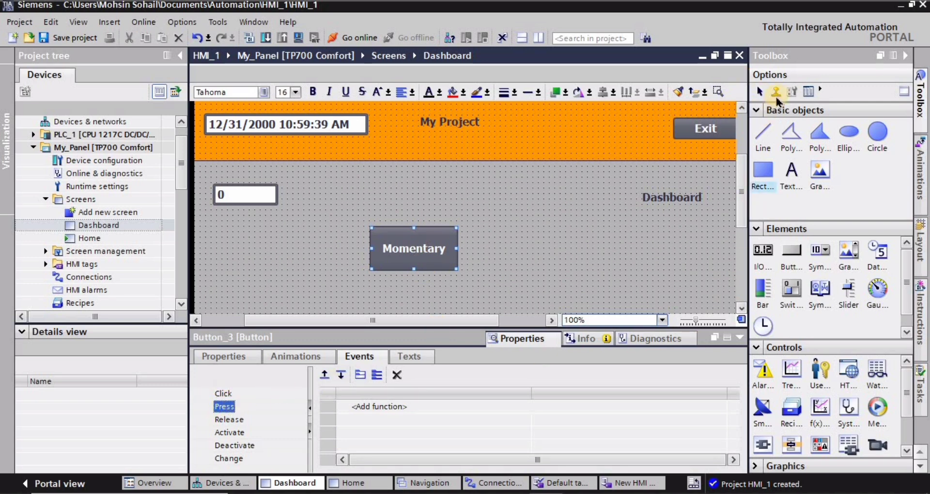
click(905, 56)
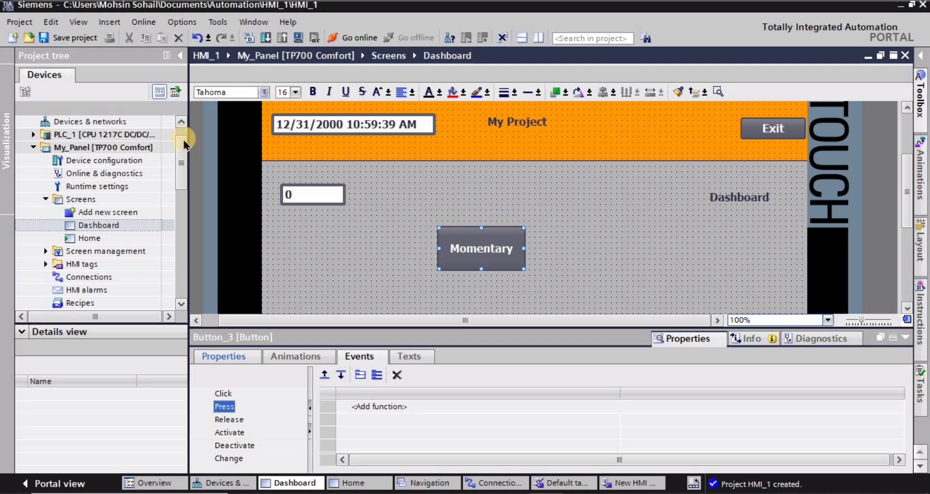
click(182, 58)
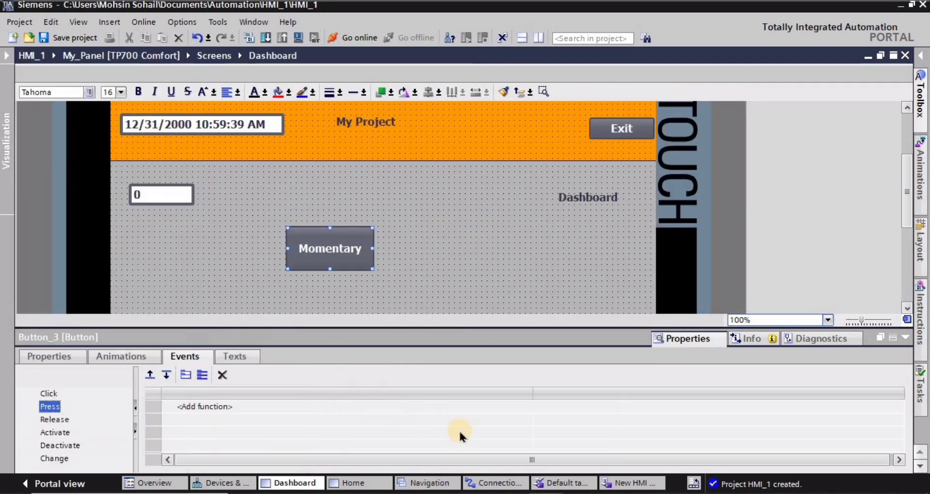
click(205, 406)
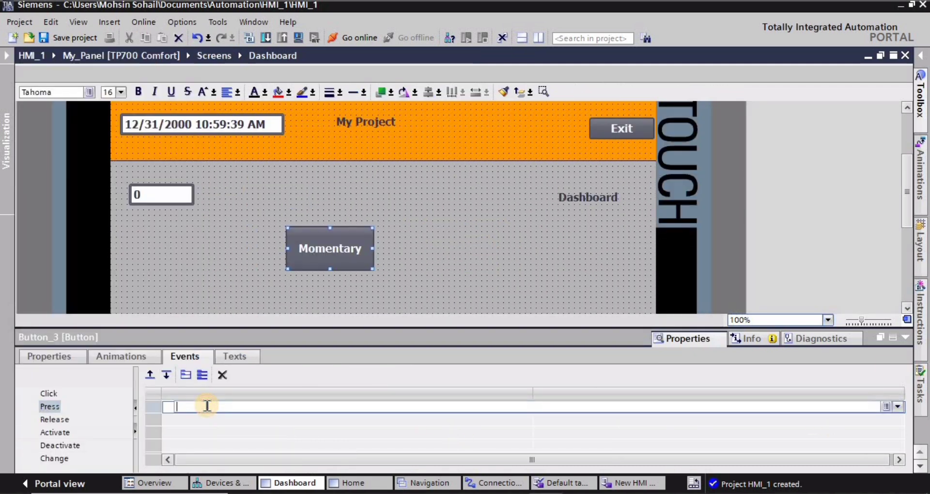
click(897, 407)
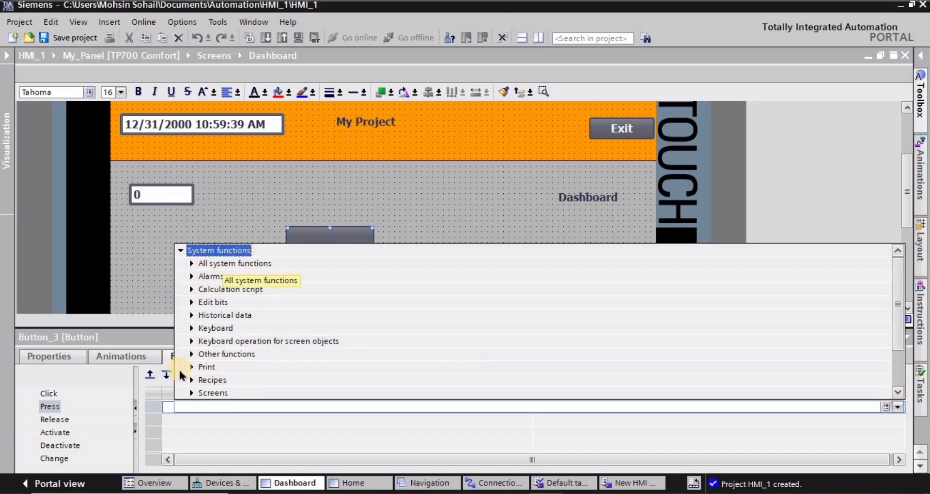
click(200, 407)
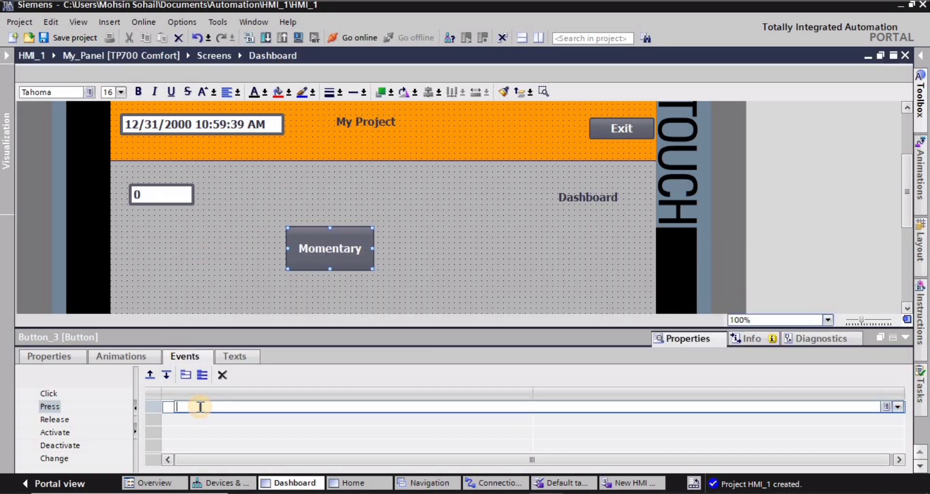
text(setbit)
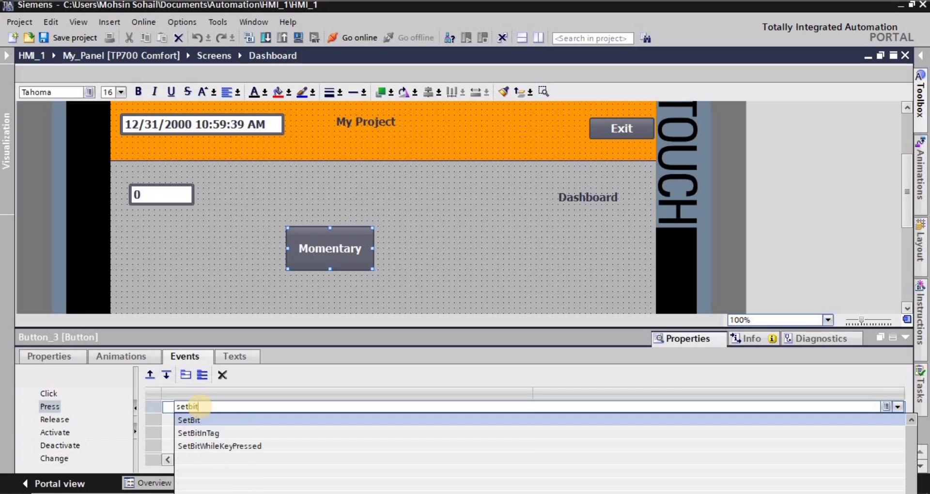
Step: Choose SetBitWhileKeyPressed for the Press event and assign tag bit_1 as its parameter
click(209, 447)
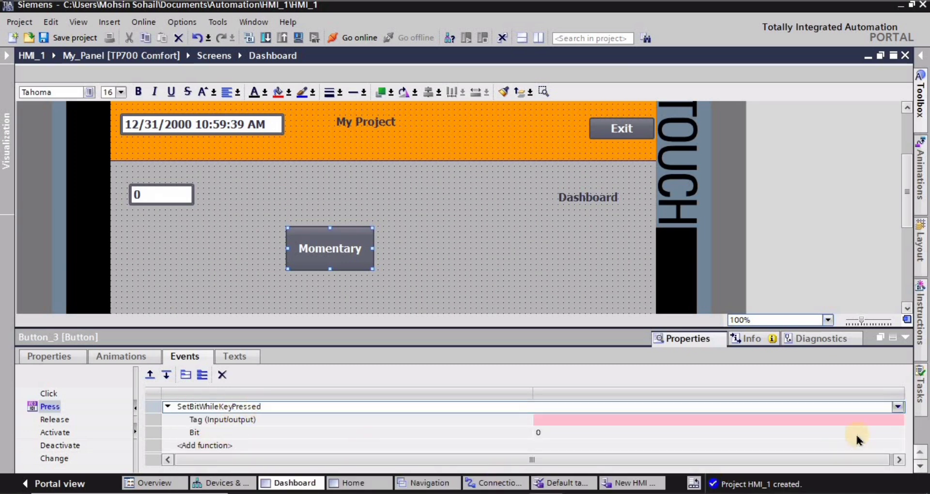
click(647, 419)
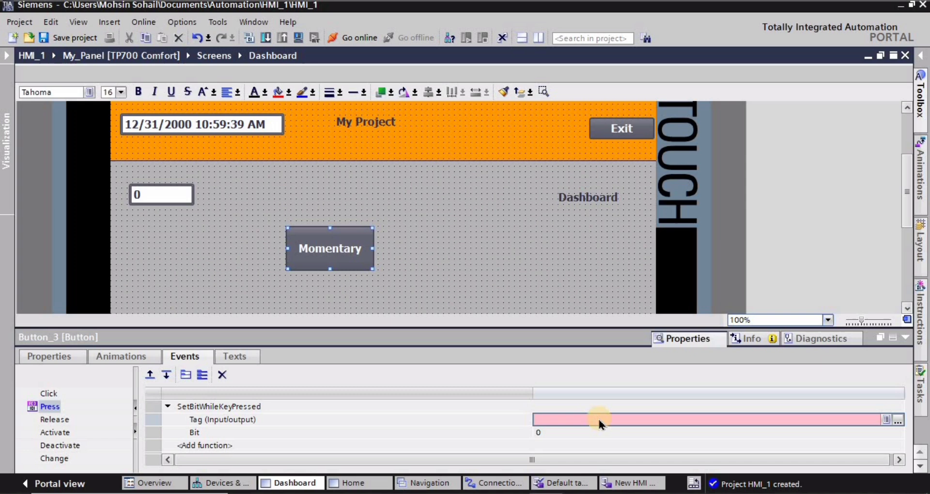
click(886, 419)
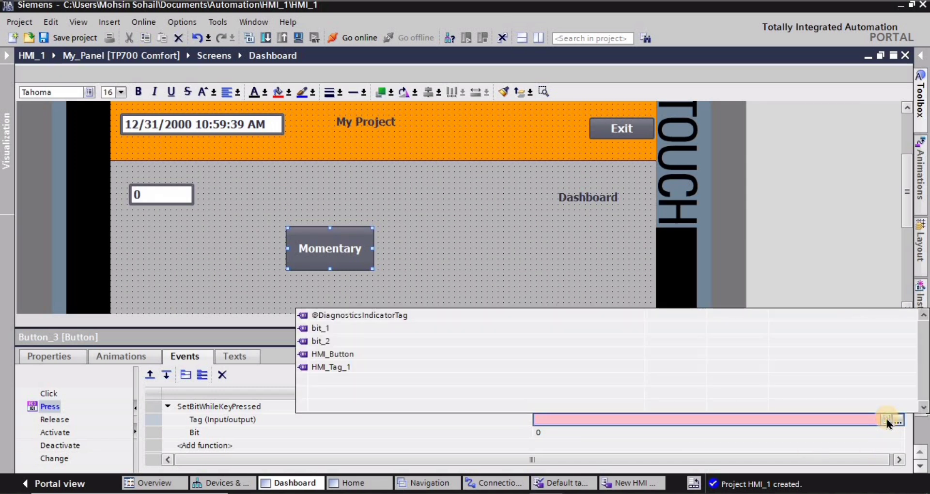
click(323, 329)
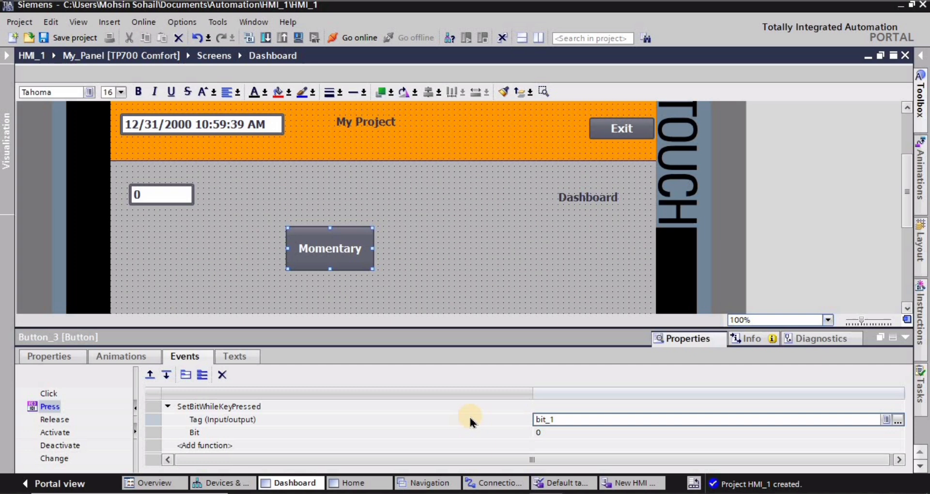
click(436, 250)
click(921, 55)
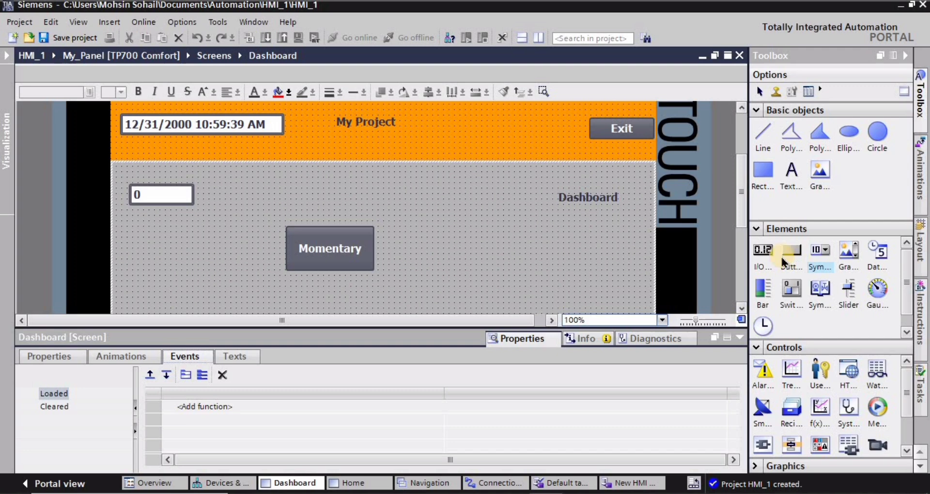
click(756, 251)
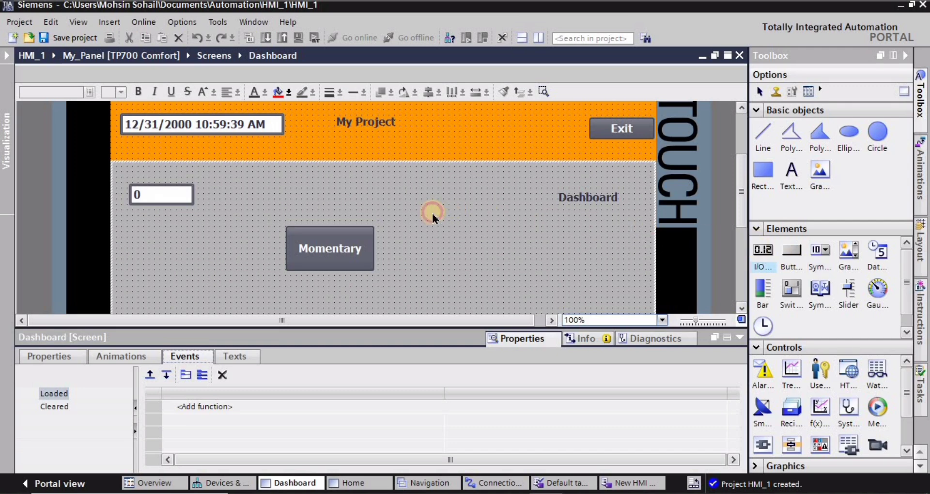
click(422, 239)
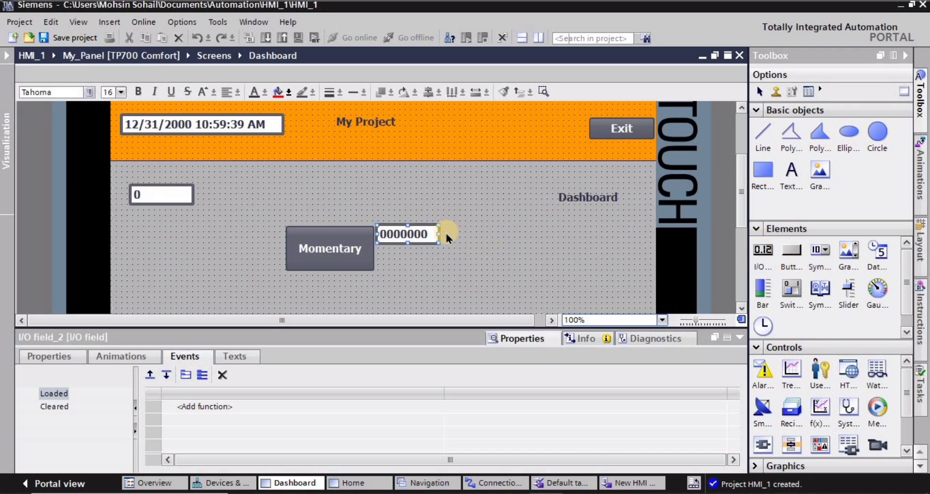
drag(422, 235, 434, 267)
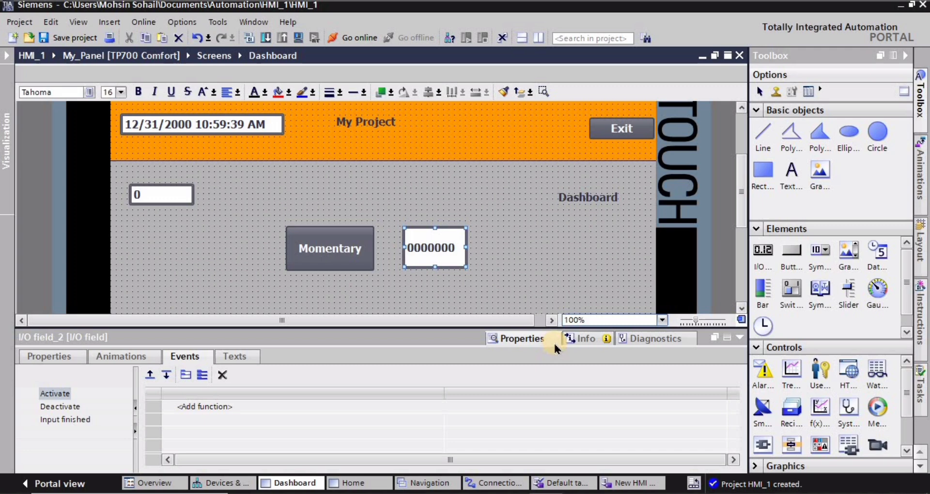
click(511, 342)
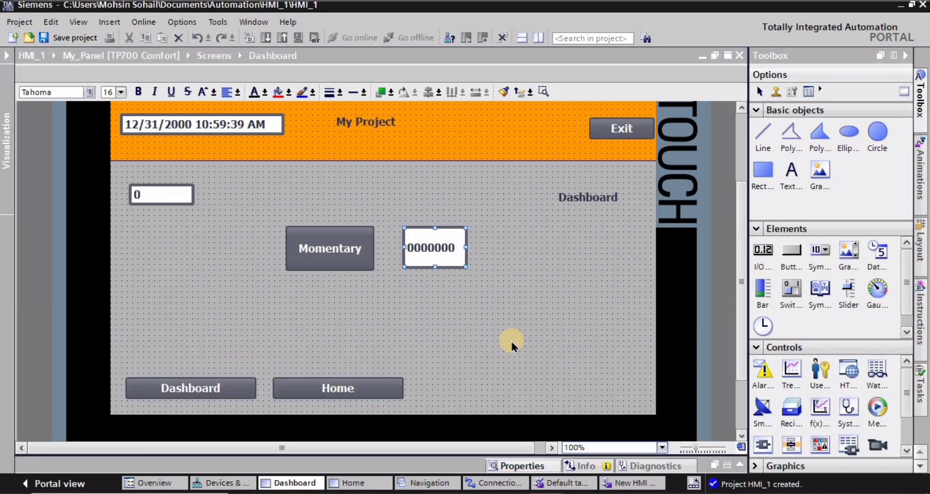
click(740, 467)
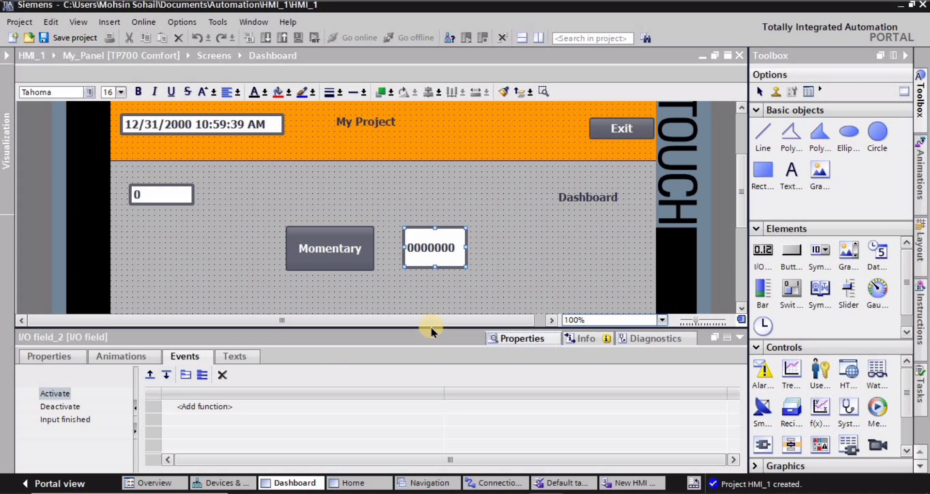
Step: Select the I/O field beside Momentary and link it to tag bit_1
click(371, 249)
click(429, 247)
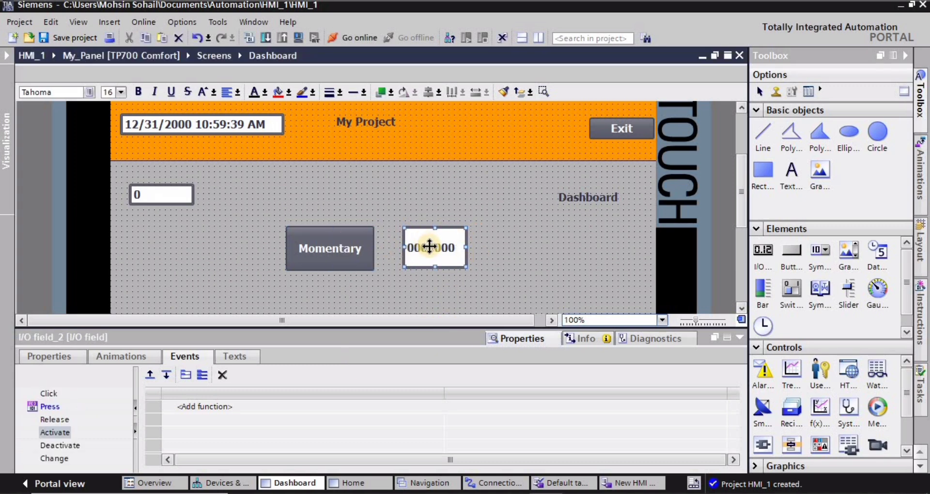
click(47, 357)
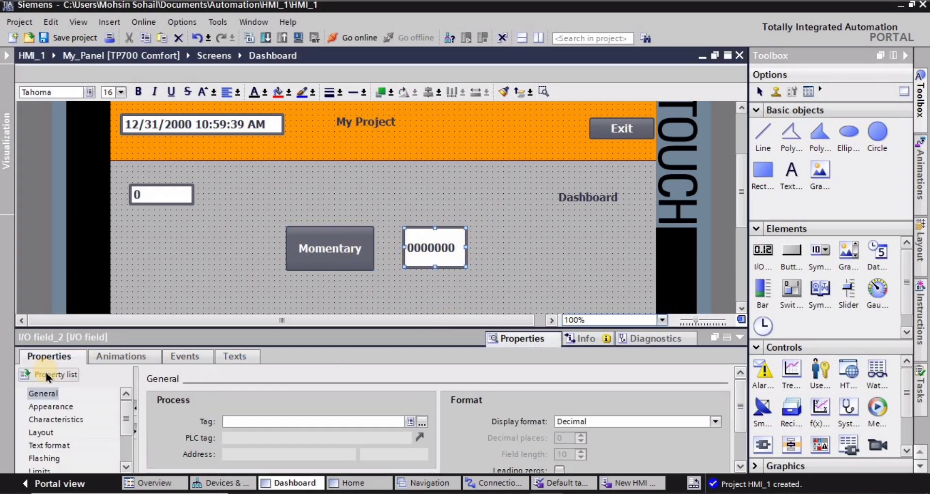
drag(381, 328, 382, 305)
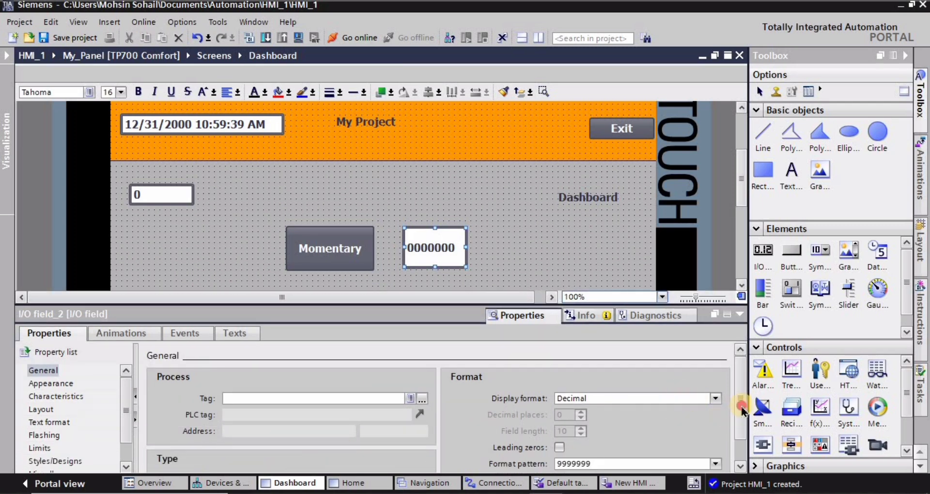
drag(741, 410, 743, 429)
mouse_move(382, 304)
mouse_down()
mouse_move(381, 316)
mouse_move(381, 301)
mouse_up()
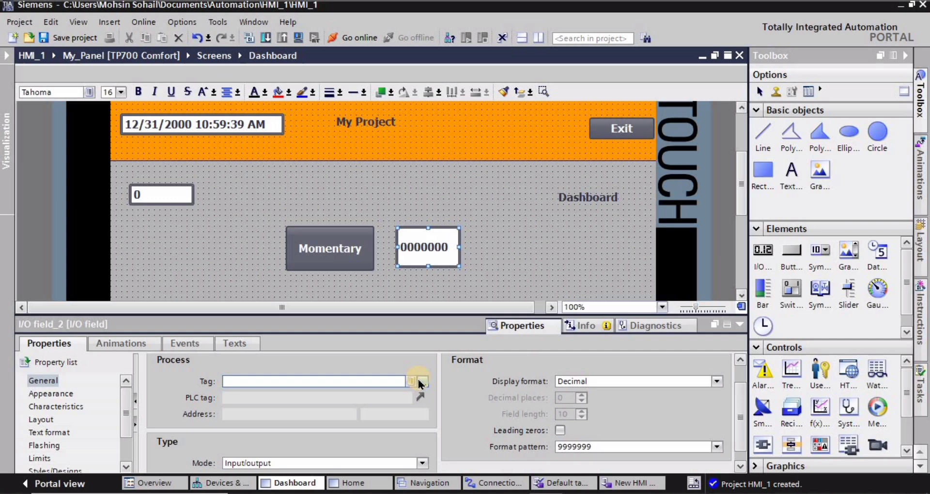
click(410, 382)
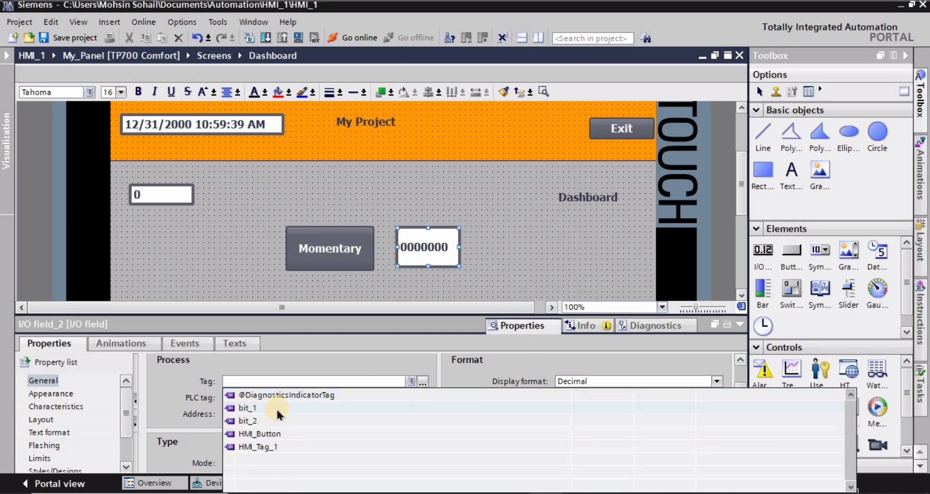
click(253, 409)
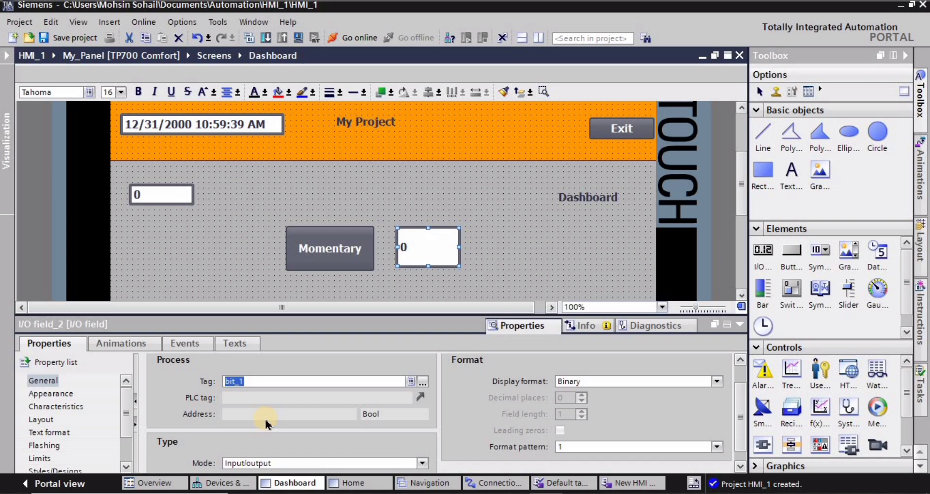
Step: Keep the I/O field in Input/output mode with Binary display format and pattern 1
click(421, 463)
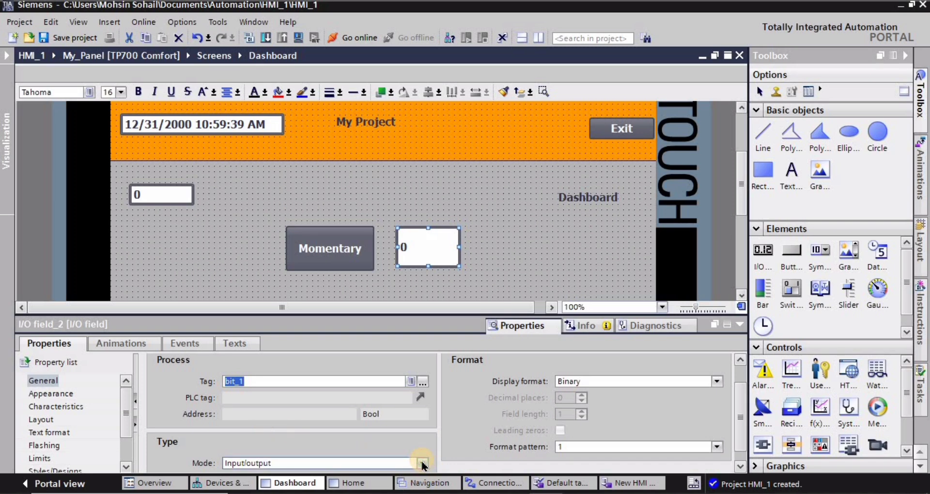
click(422, 463)
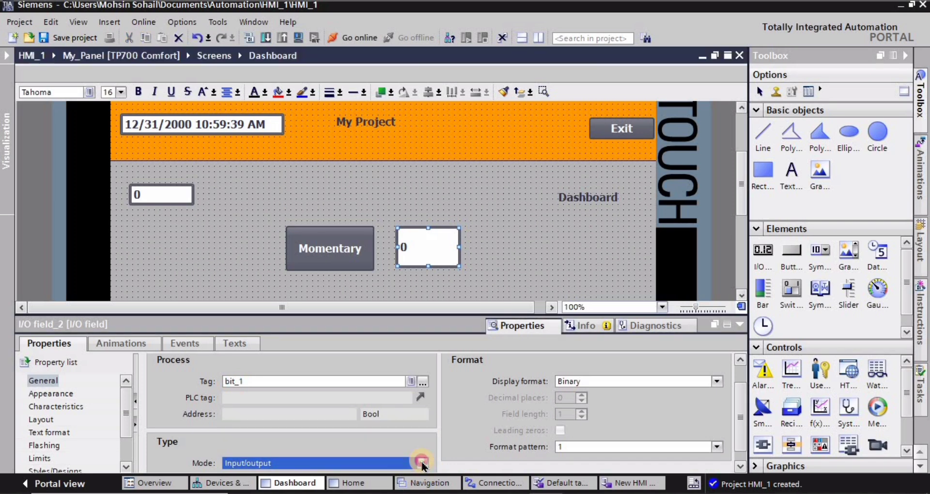
click(422, 463)
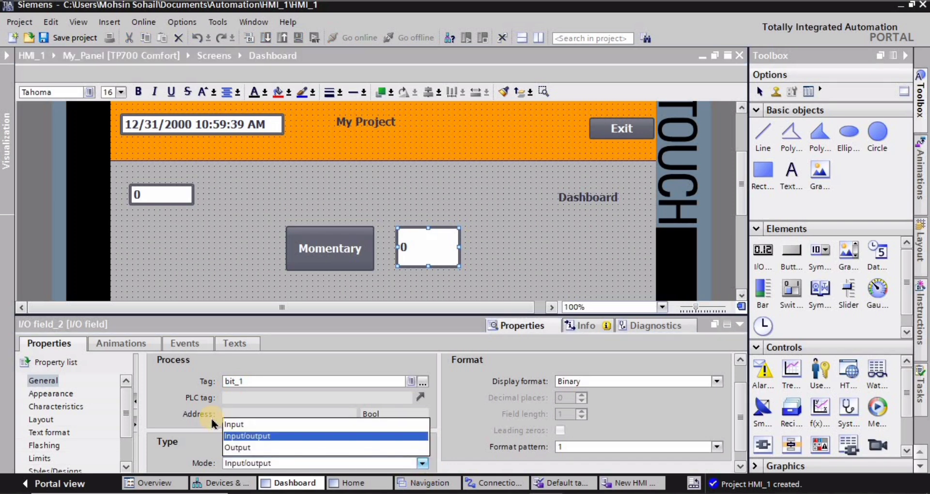
click(245, 437)
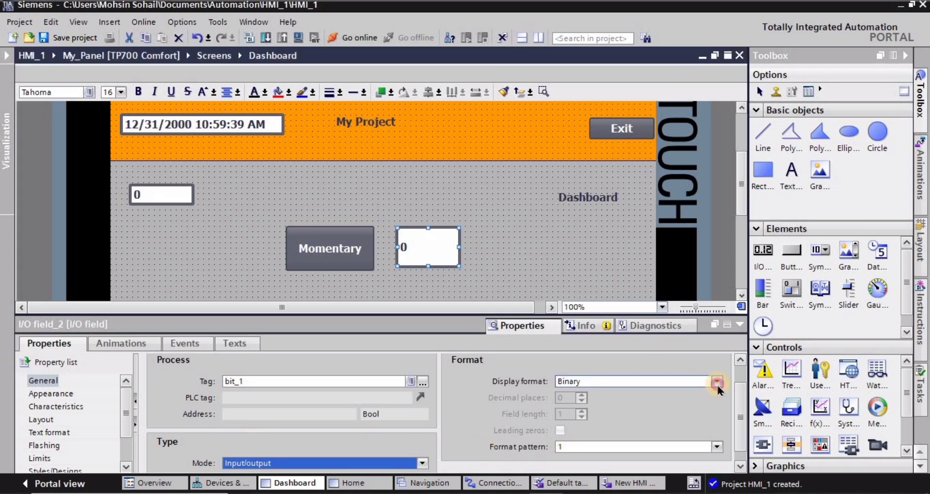
click(717, 382)
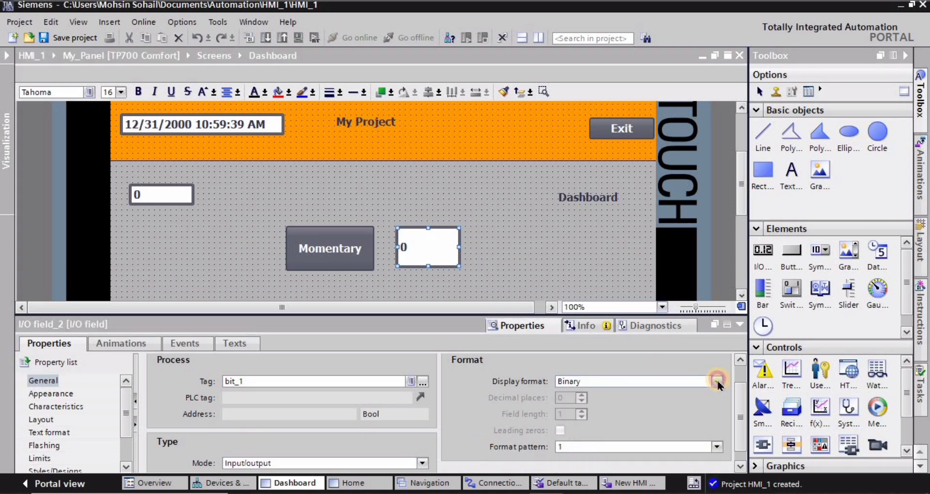
click(716, 381)
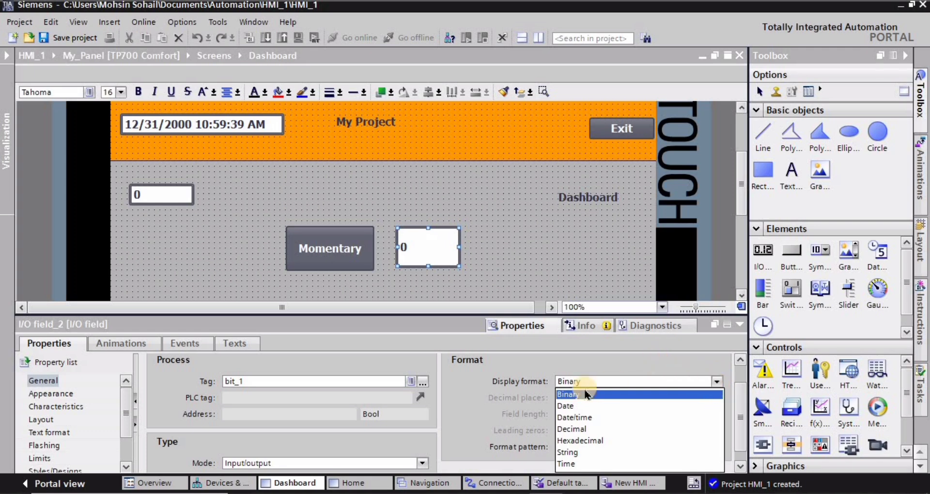
key(Escape)
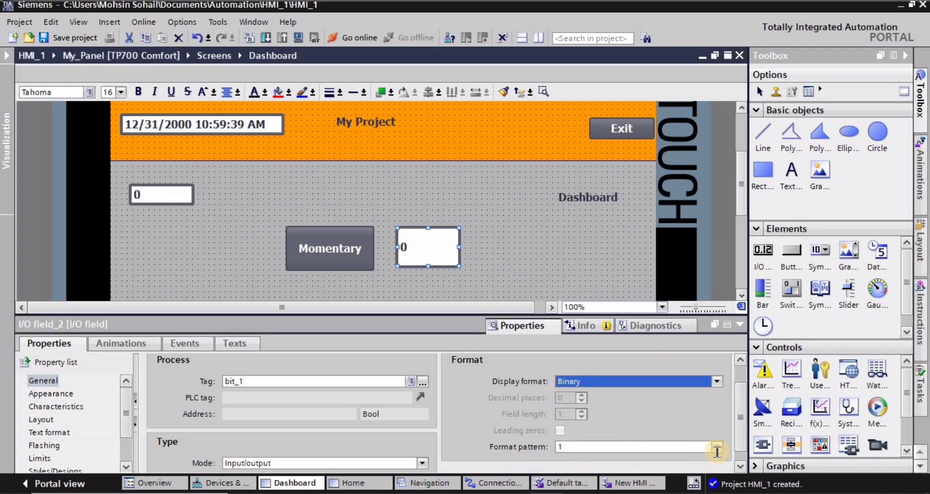
click(717, 446)
click(717, 446)
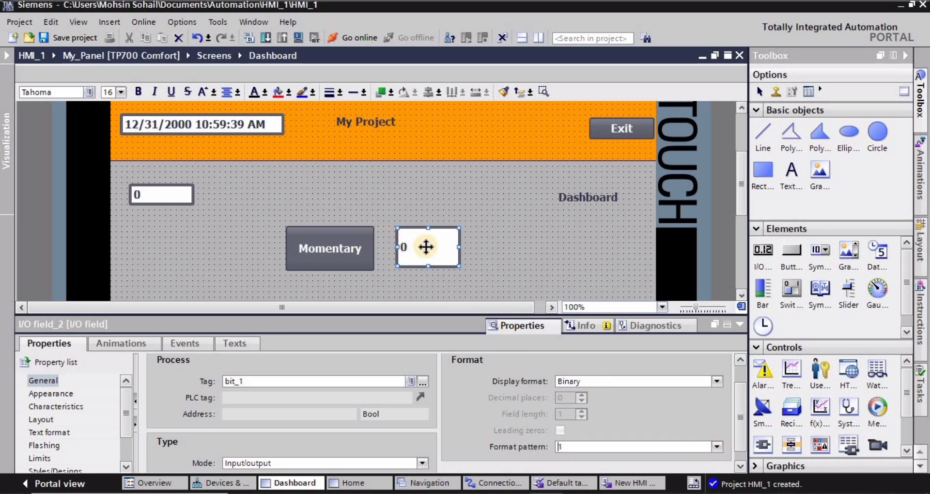
Step: Centre-align the I/O field's value, then compile My_Panel with 0 errors and 0 warnings
click(228, 92)
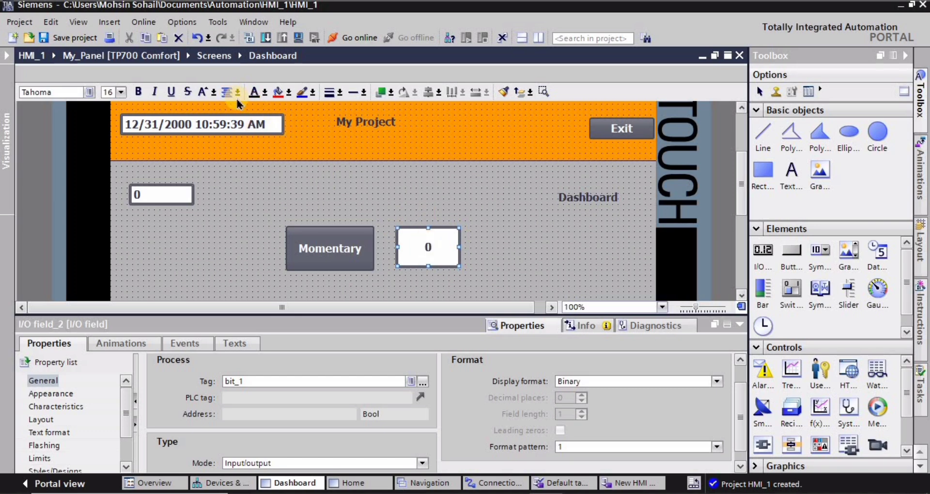
click(547, 252)
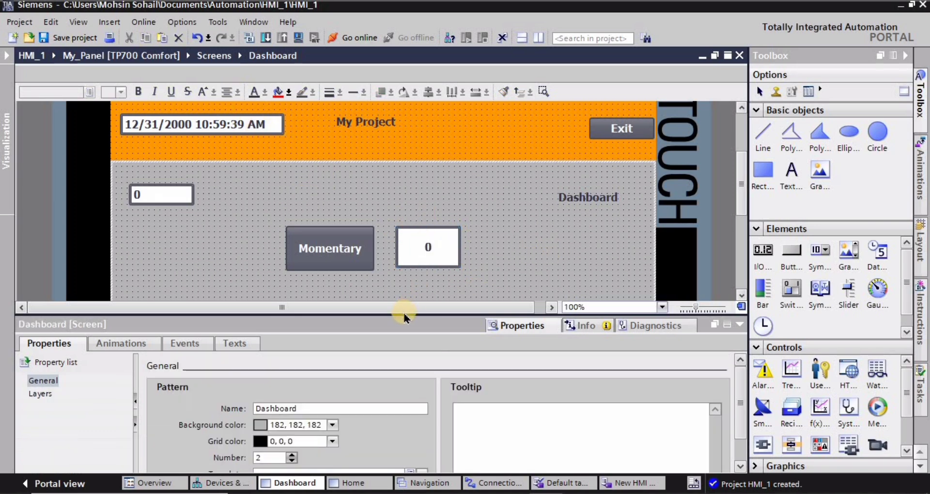
drag(402, 314, 484, 343)
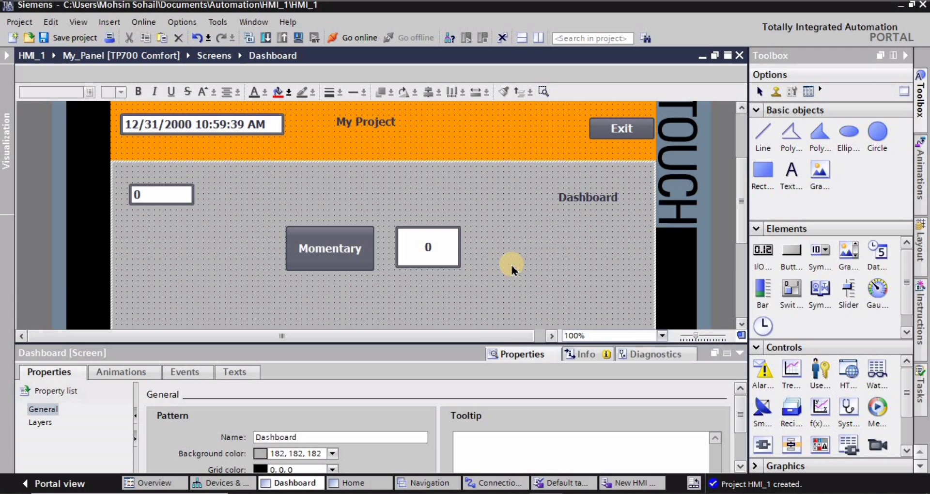
click(299, 38)
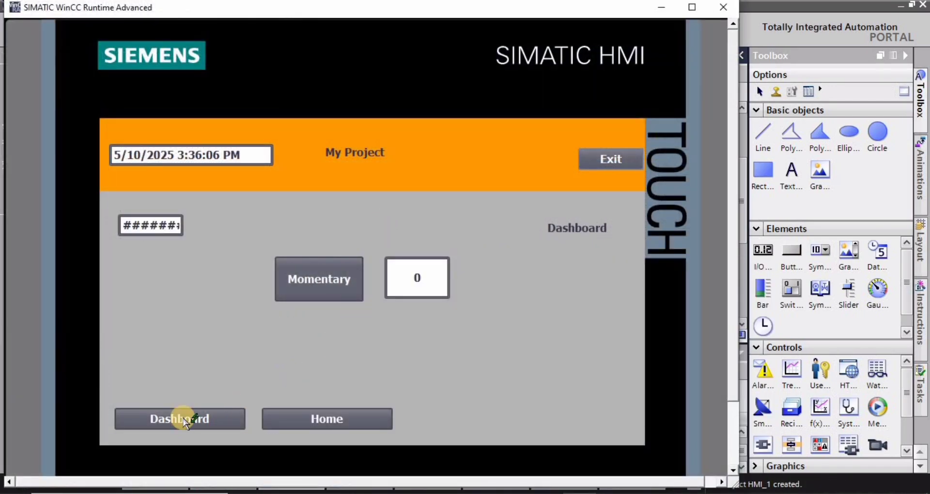
Step: Switch the runtime simulation between the Home and Dashboard screens, ending on Dashboard
click(187, 418)
click(322, 425)
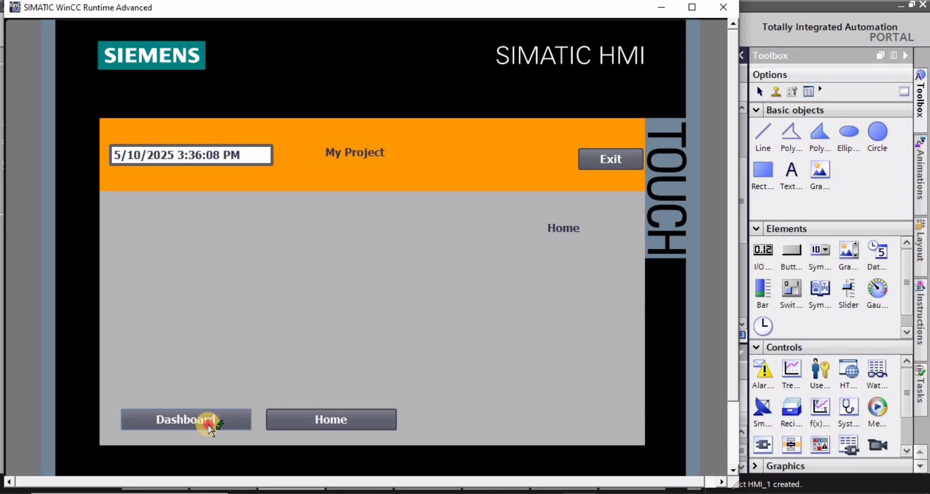
click(209, 426)
click(315, 418)
click(213, 420)
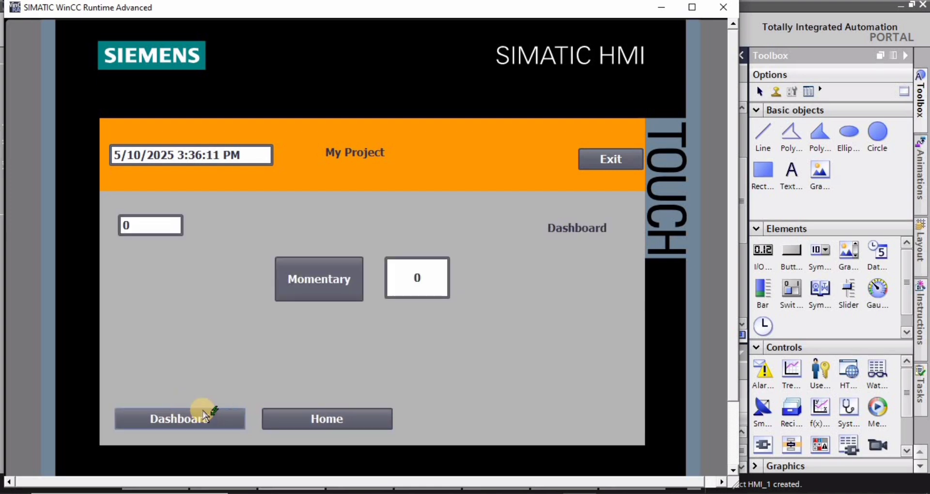
Step: Press and release Momentary repeatedly so the bit_1 field toggles 1 and 0, then stop the simulation
click(319, 279)
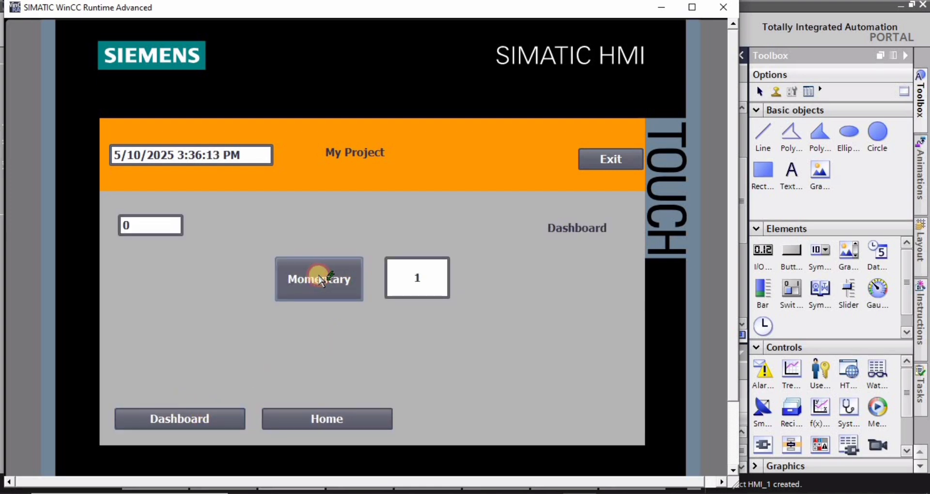
click(319, 279)
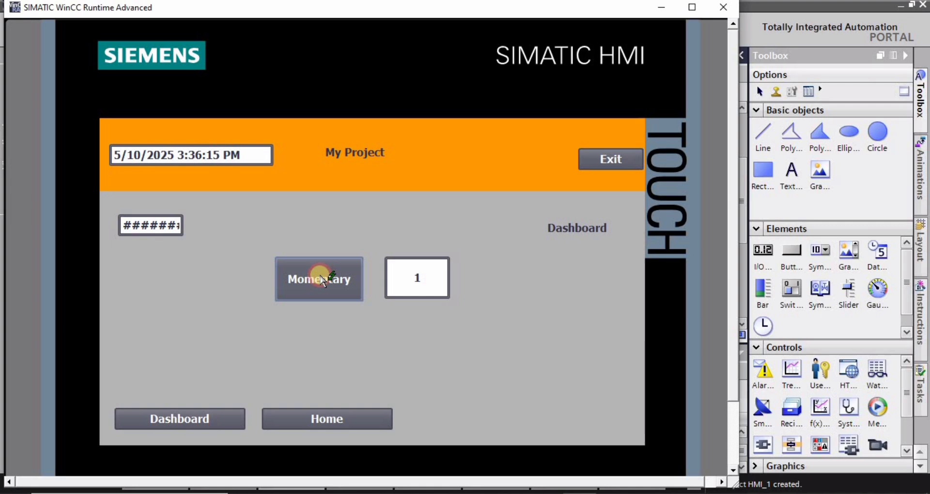
click(319, 279)
click(320, 279)
click(355, 272)
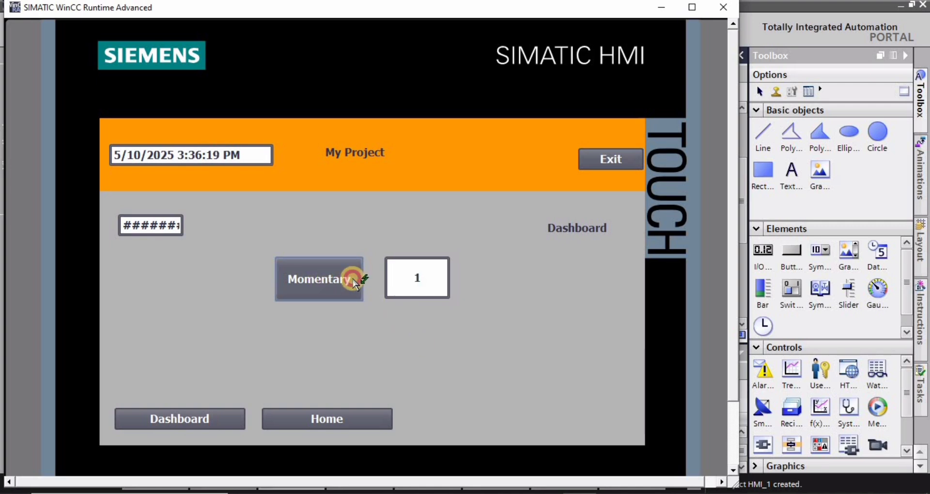
click(326, 283)
click(328, 281)
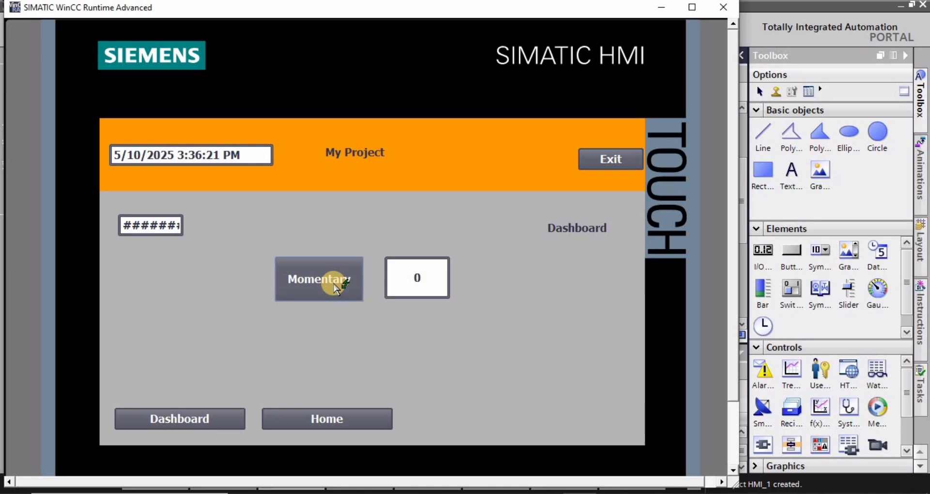
click(336, 287)
click(325, 279)
click(329, 282)
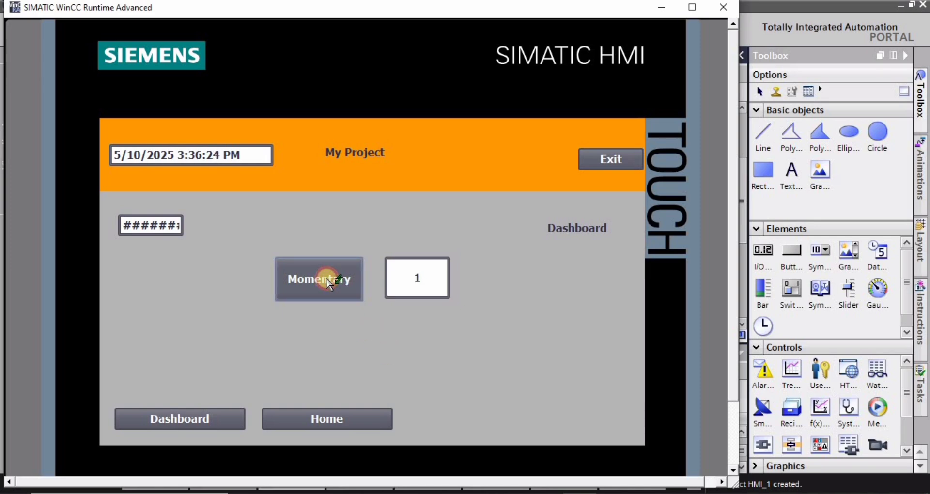
click(322, 278)
click(621, 165)
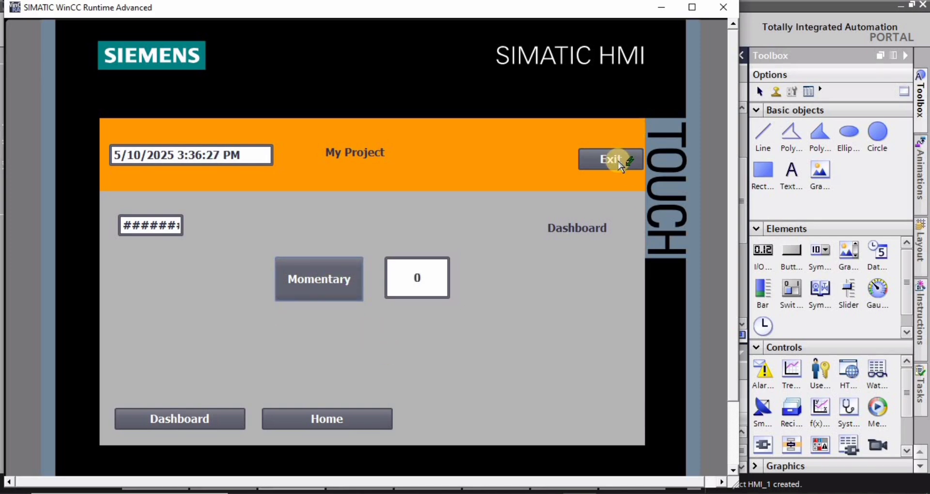